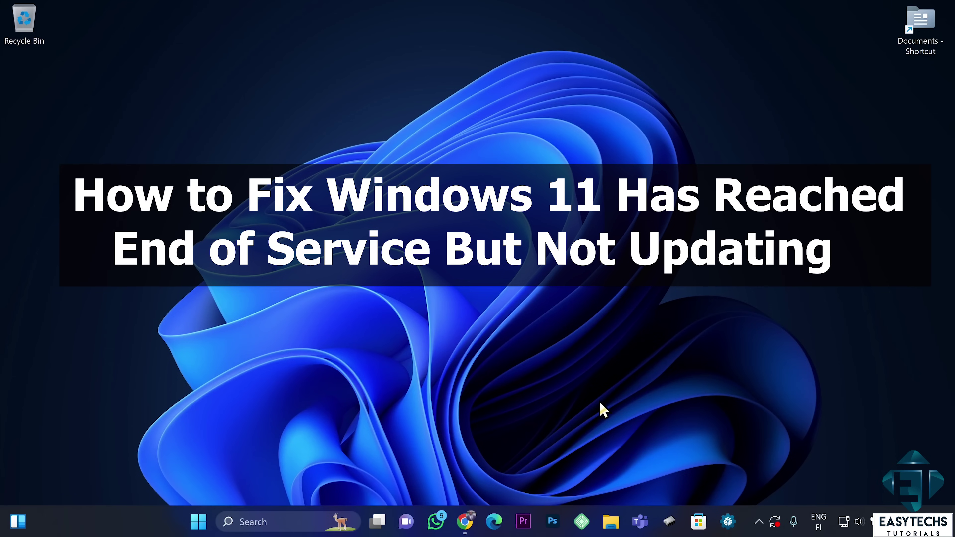
Bring up the tray notice that this Windows 11 version has reached end of service.
mouse_move(774, 527)
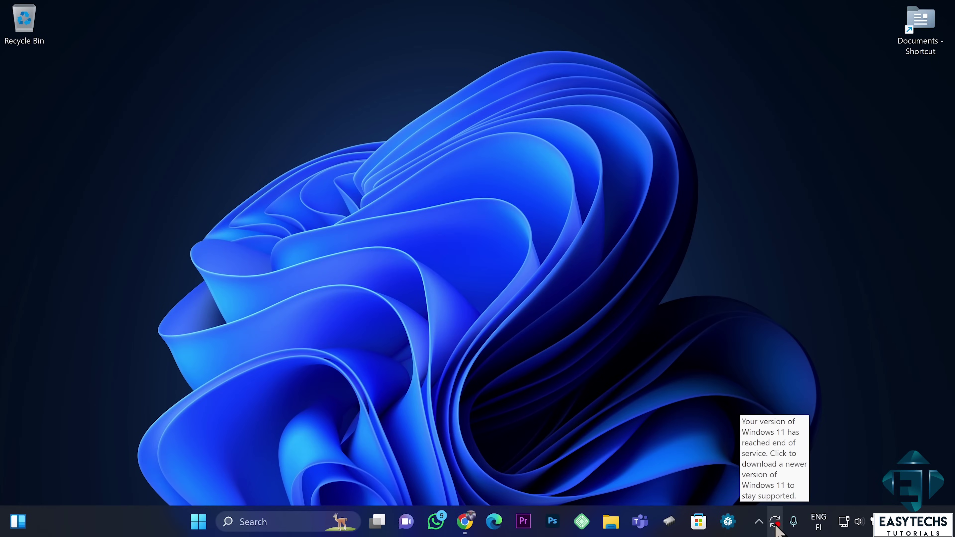
Open Windows Update from the tray icon and run a check for updates.
left_click(776, 527)
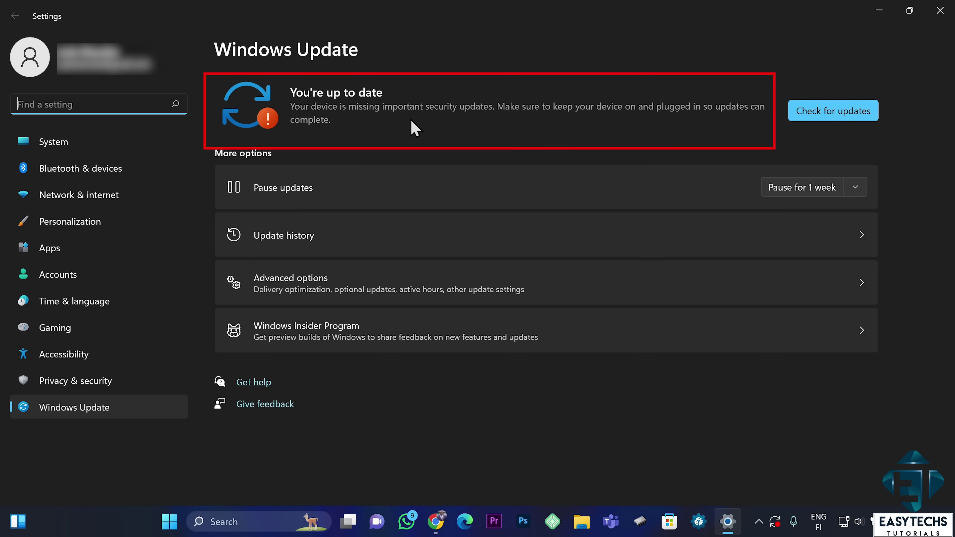
left_click(836, 111)
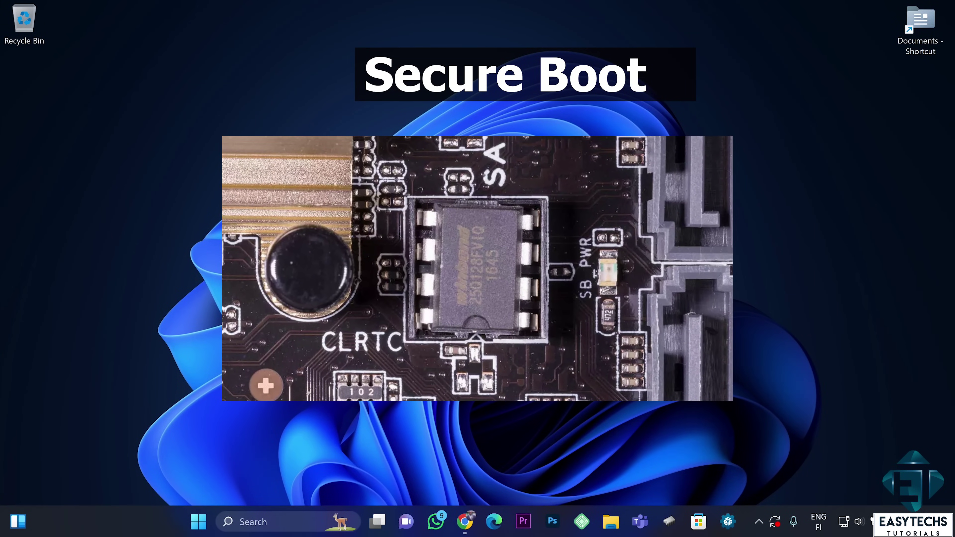
Reopen Windows Update from the tray icon and start a fresh update check.
mouse_move(775, 526)
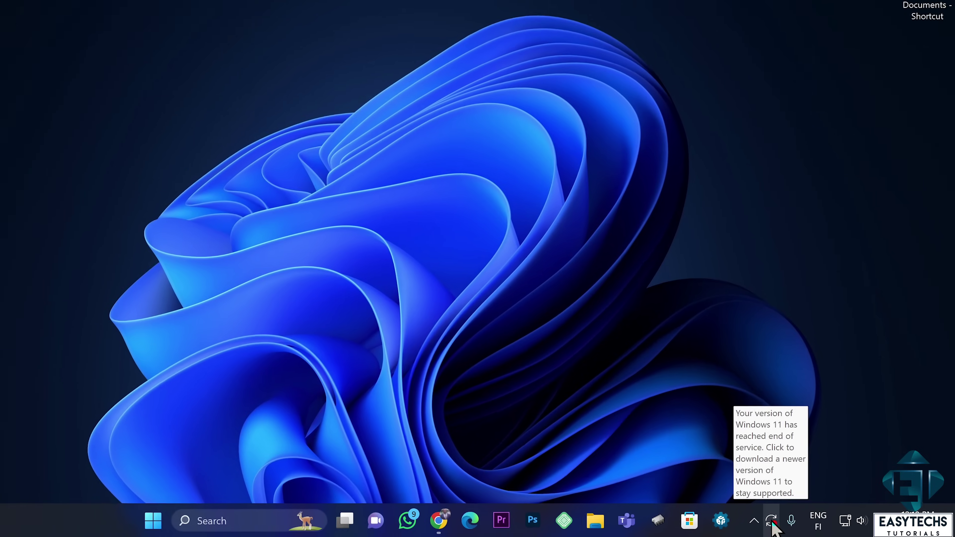
left_click(775, 526)
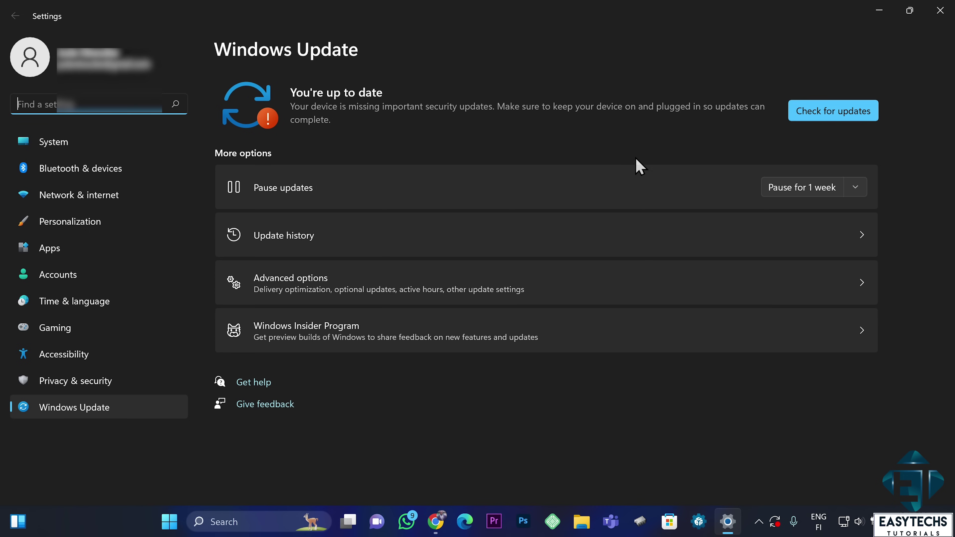
left_click(835, 113)
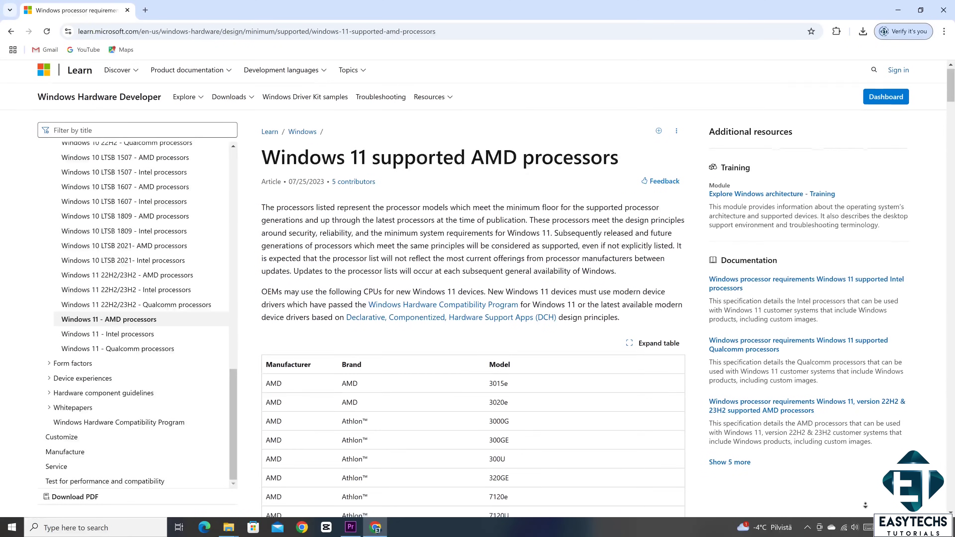
Scroll through the supported AMD processor table listing EPYC and Ryzen 3 models.
scroll(474, 290, "down", 15)
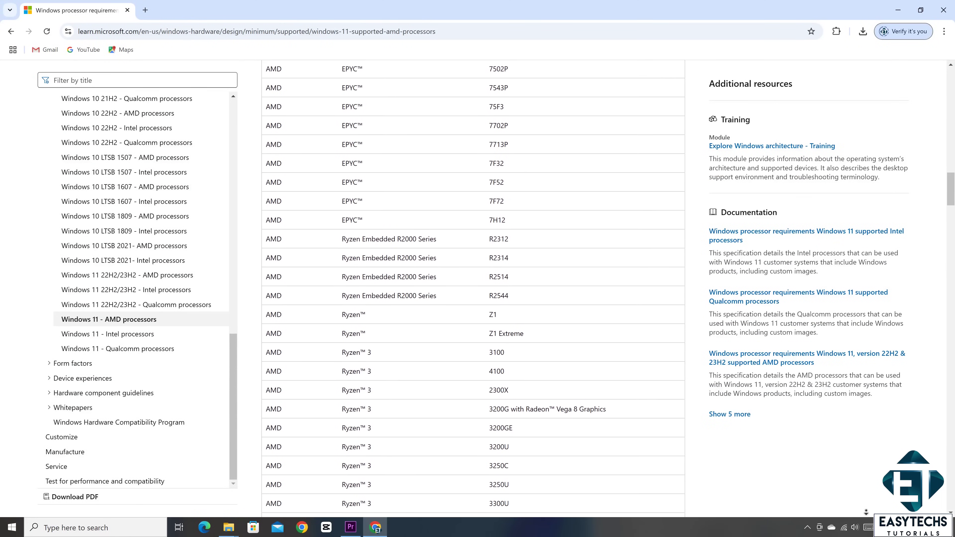
scroll(473, 289, "down", 2)
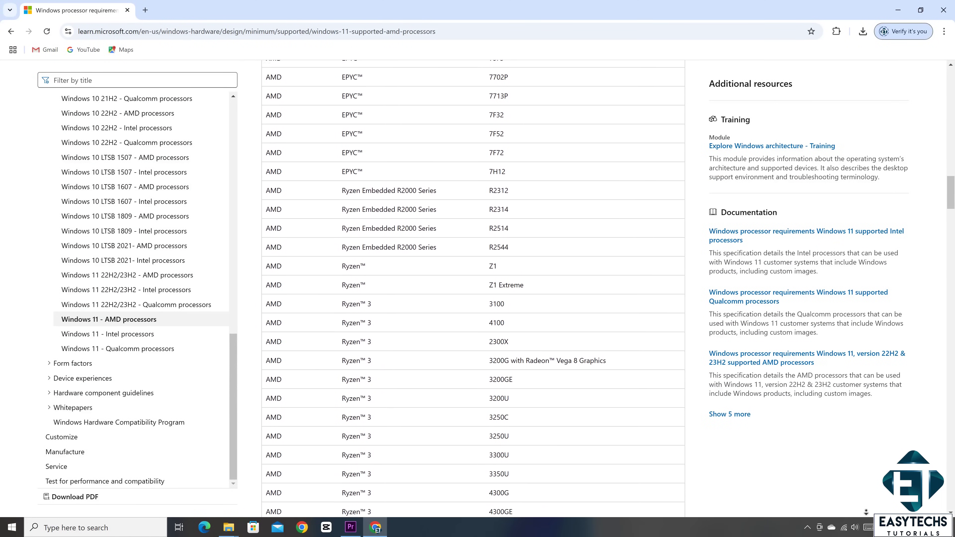
scroll(473, 289, "down", 2)
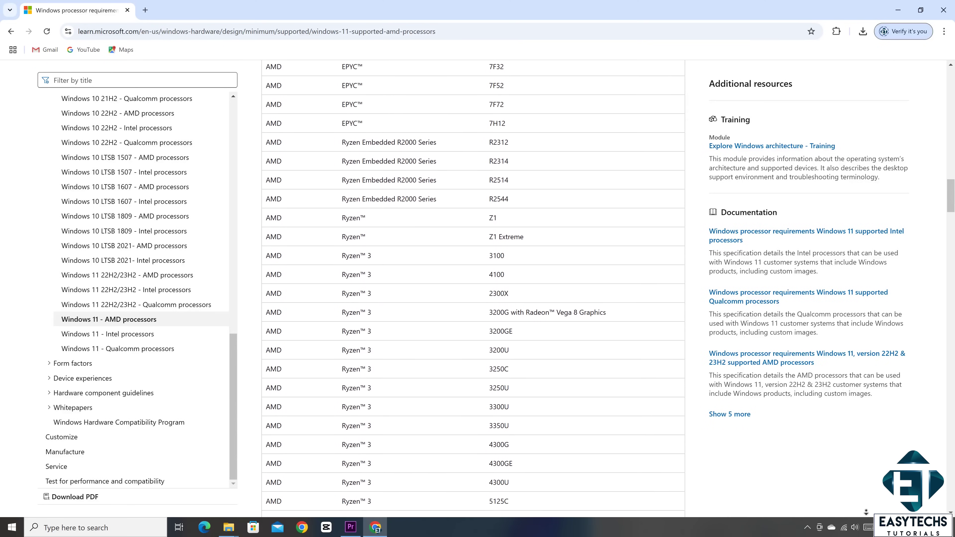
scroll(473, 289, "down", 2)
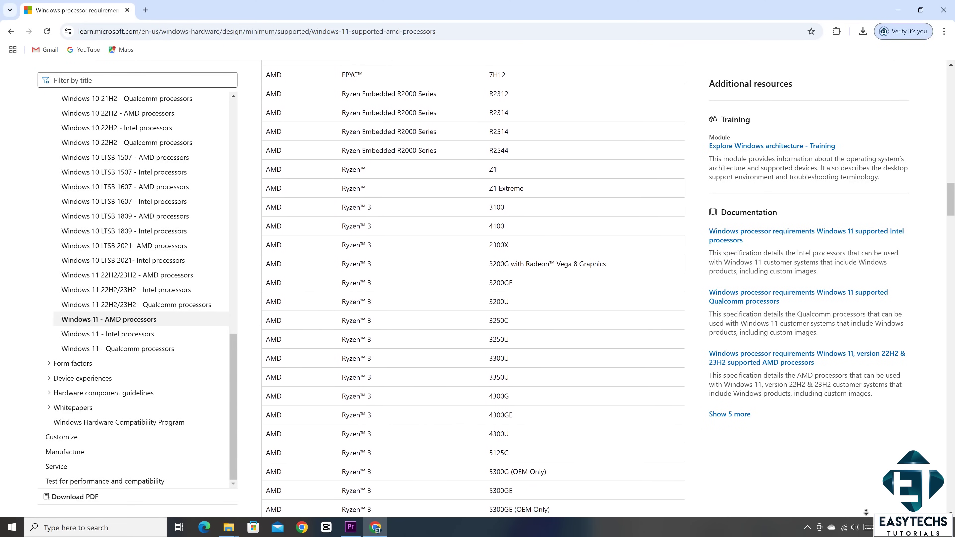
scroll(474, 289, "down", 1)
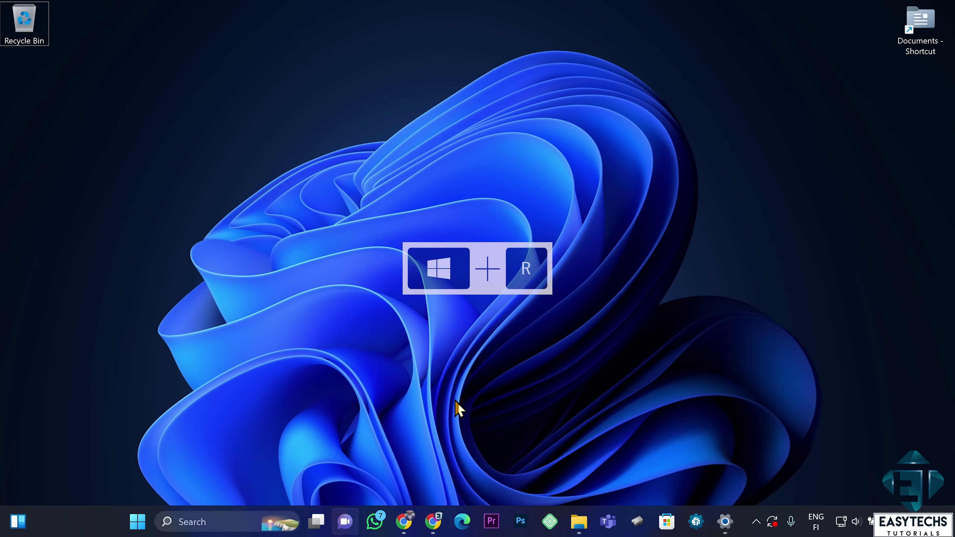
Launch the TPM Management console by running tpm.msc from the Run dialog.
key("super+r")
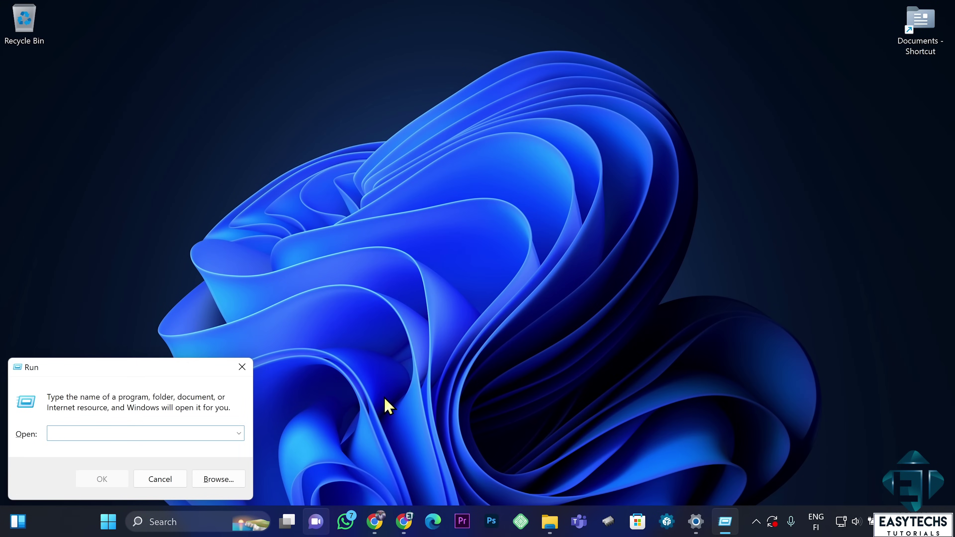
type("tpm.")
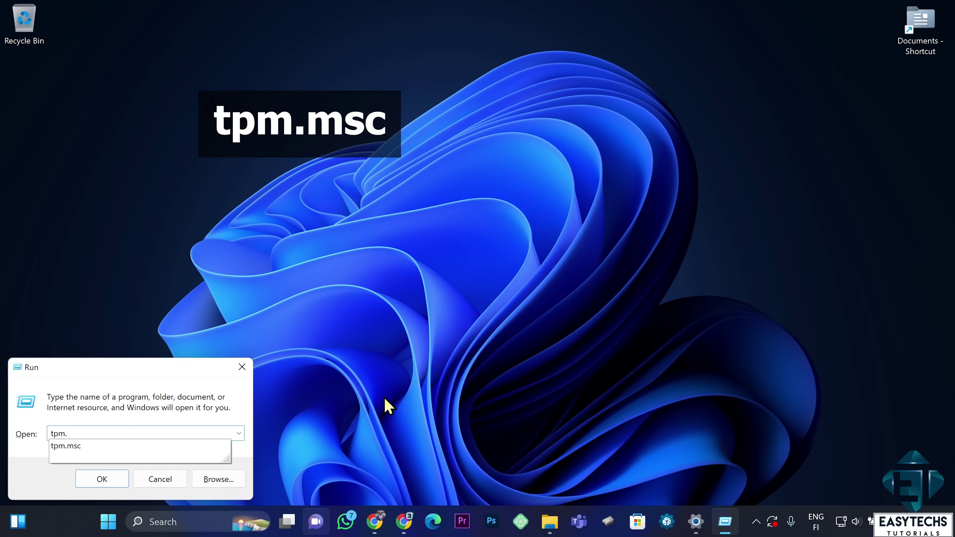
type("msc")
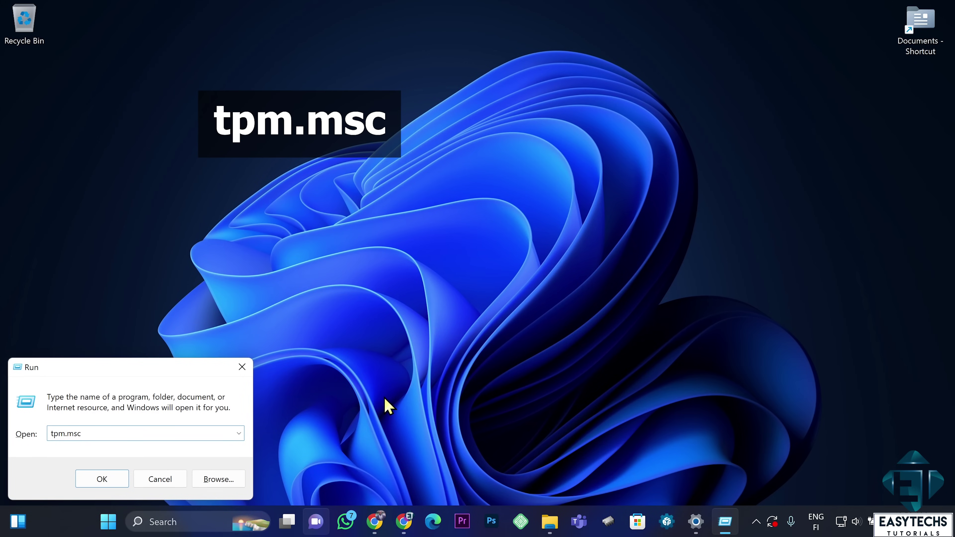
key("Return")
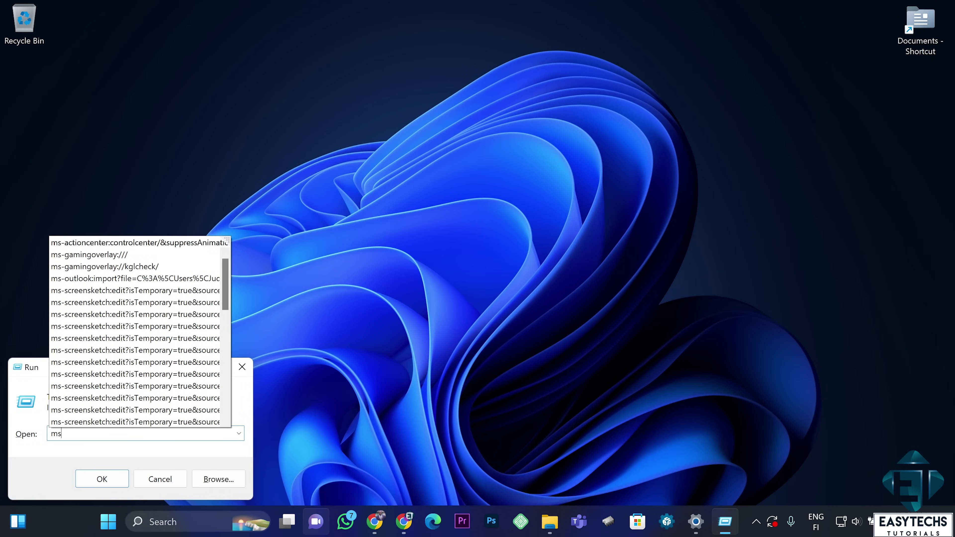
Launch System Information with msinfo32 and confirm Secure Boot State reads Off.
key("BackSpace")
key("BackSpace")
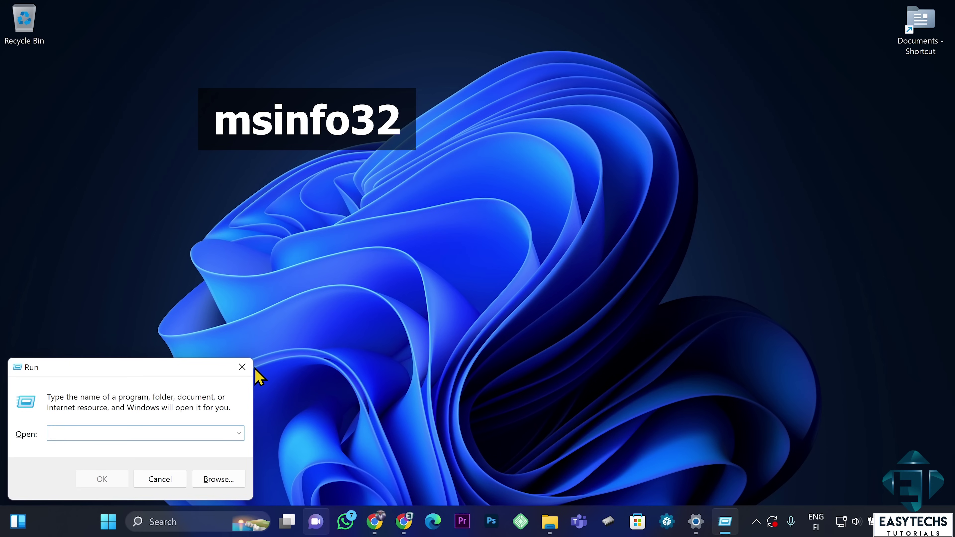
type("msi")
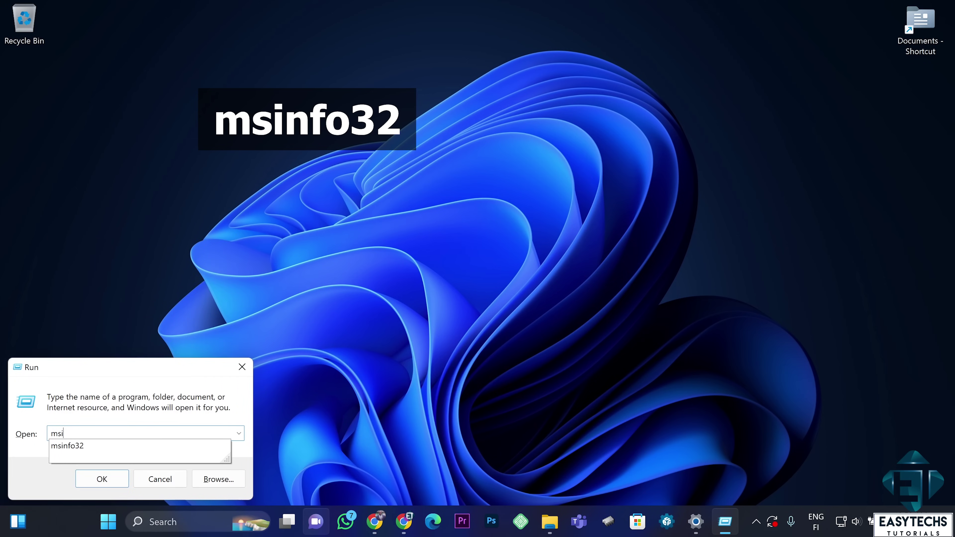
type("nfo32")
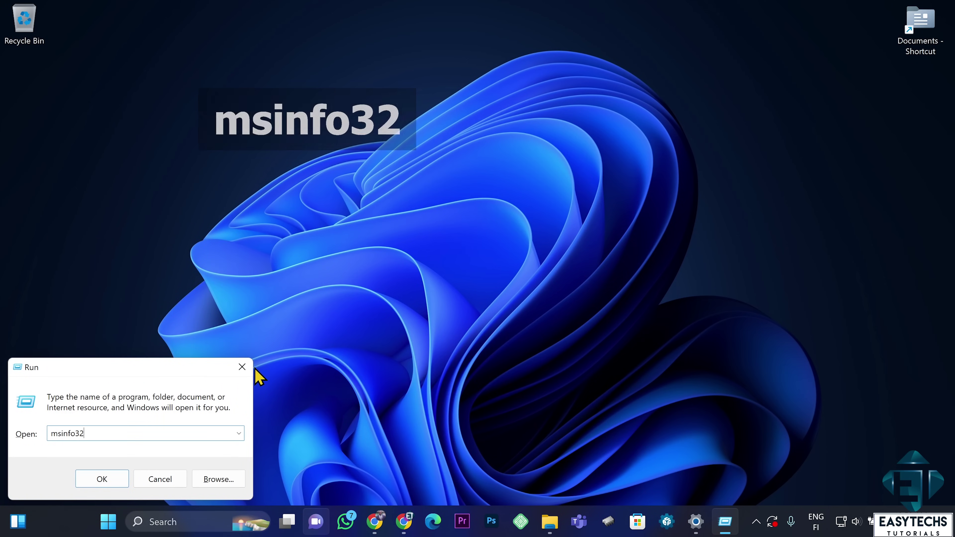
key("Return")
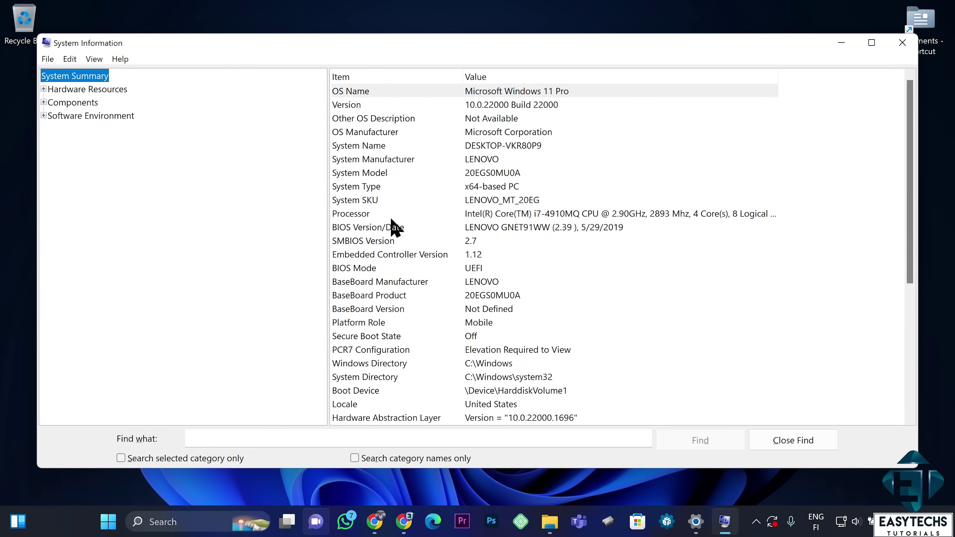
scroll(363, 338, "down", 1)
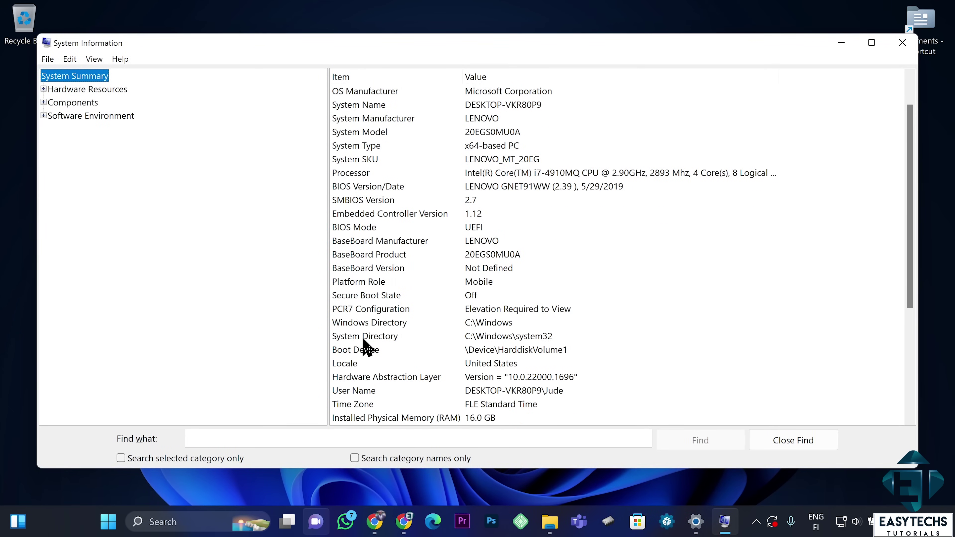
left_click(356, 299)
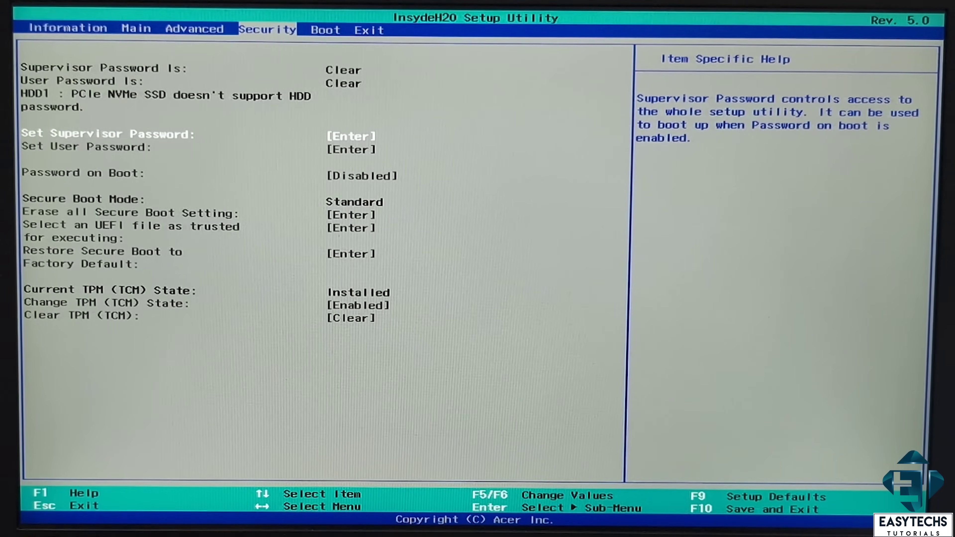
In the BIOS, check Secure Boot is enabled on the Boot page, then return to Security.
key("Right")
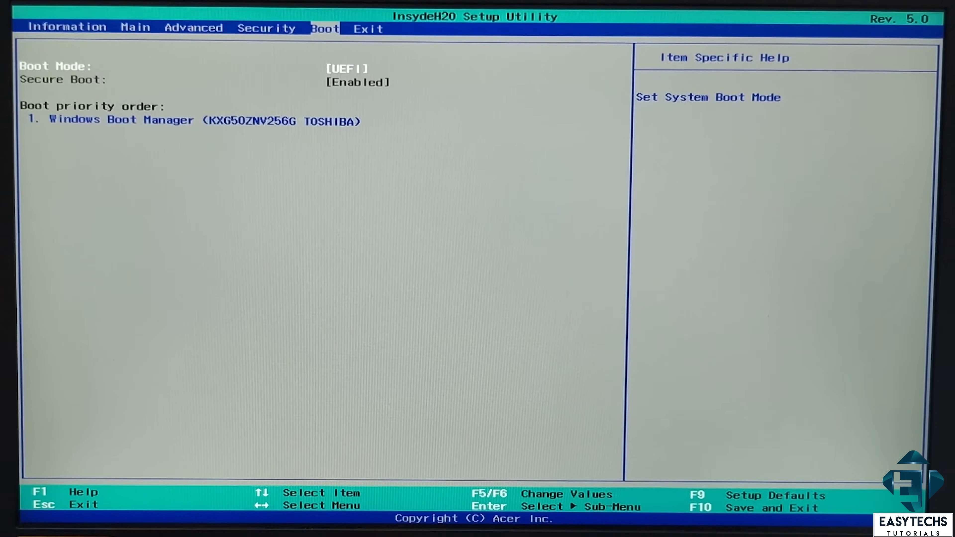
key("Left")
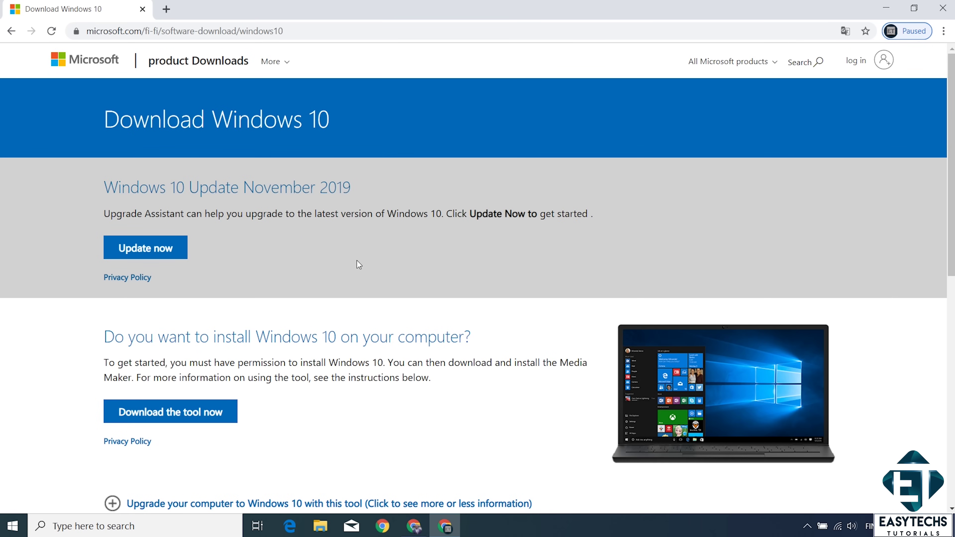
Scroll down the Download Windows 10 page to review its download options.
scroll(340, 271, "down", 5)
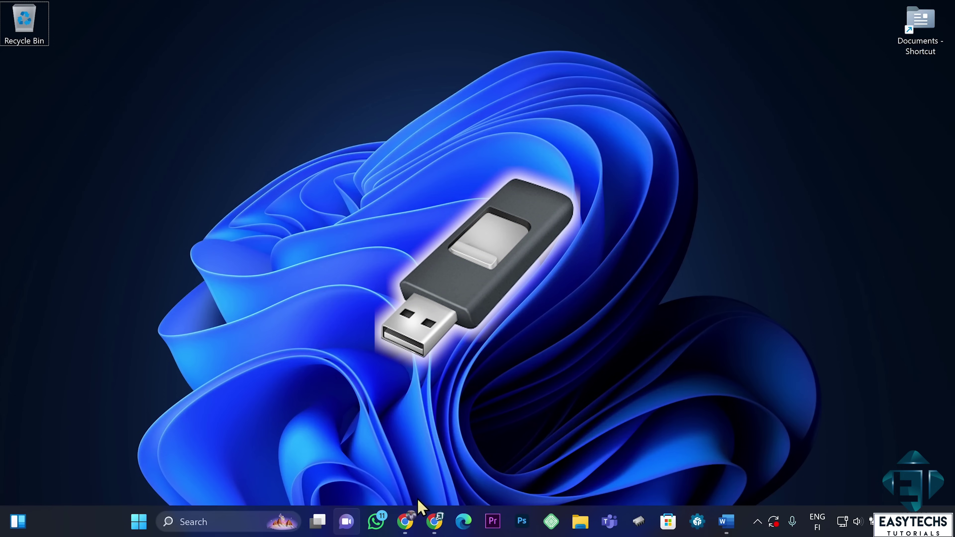
Search the web for 'rufus' in Chrome and open the official Rufus website.
left_click(434, 522)
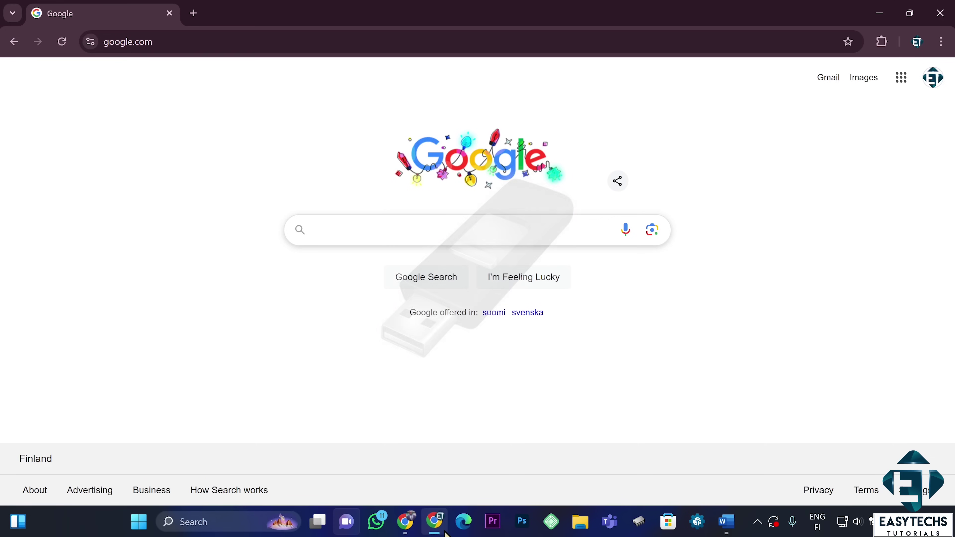
left_click(285, 40)
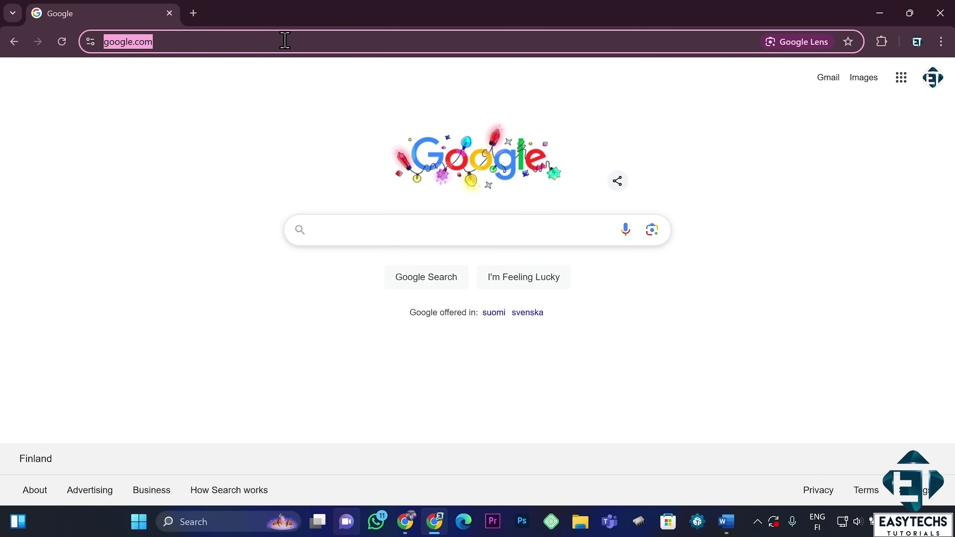
type("rufus")
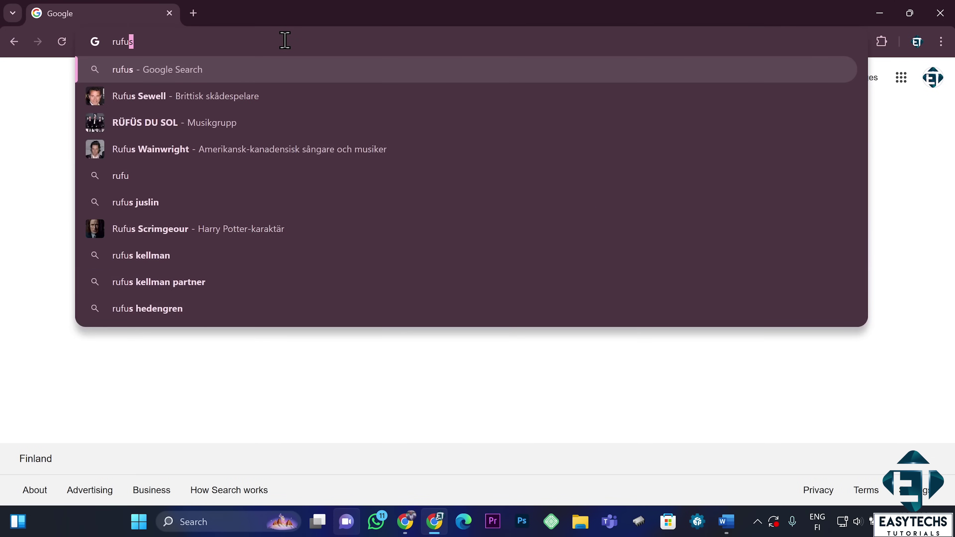
key("Return")
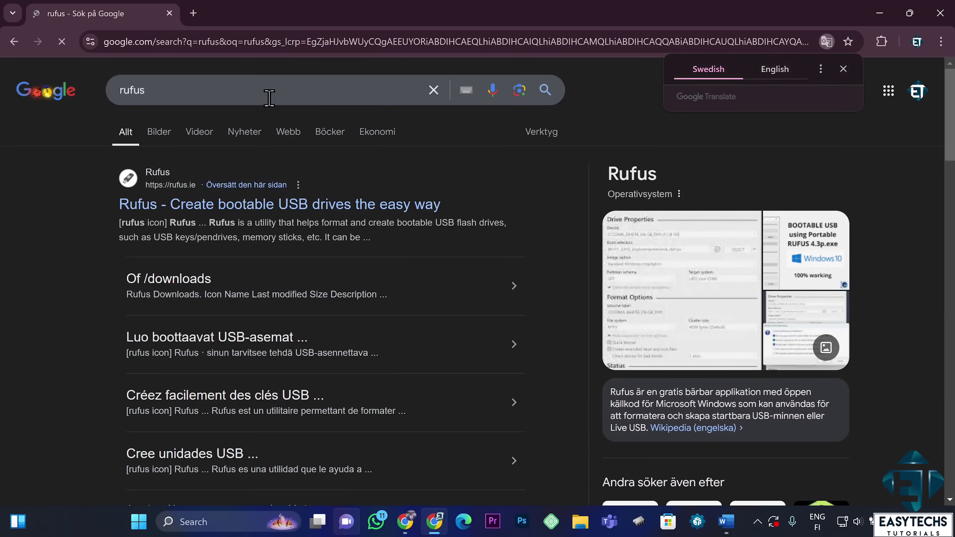
left_click(159, 209)
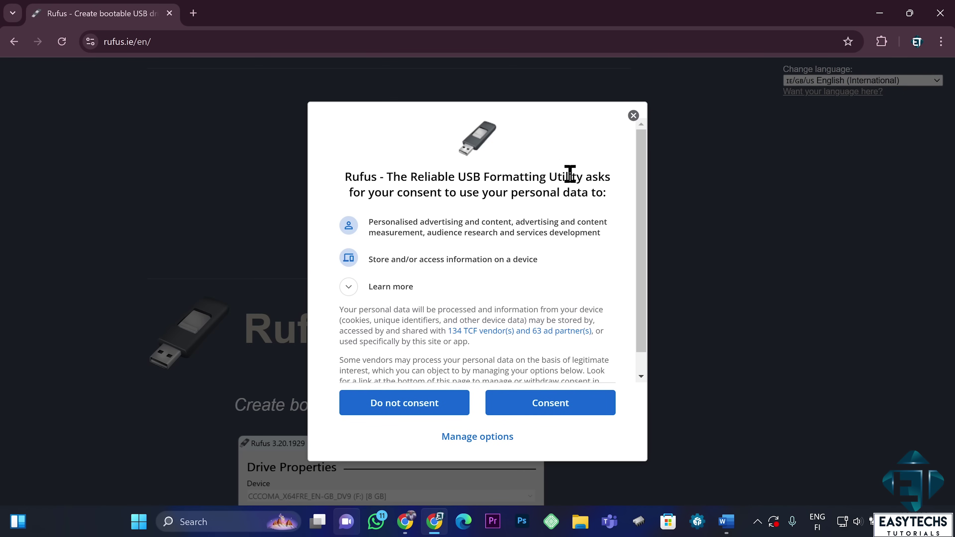
Dismiss the cookie popup and download rufus-4.6.exe from Latest releases, confirming it finished.
left_click(634, 116)
scroll(535, 258, "down", 8)
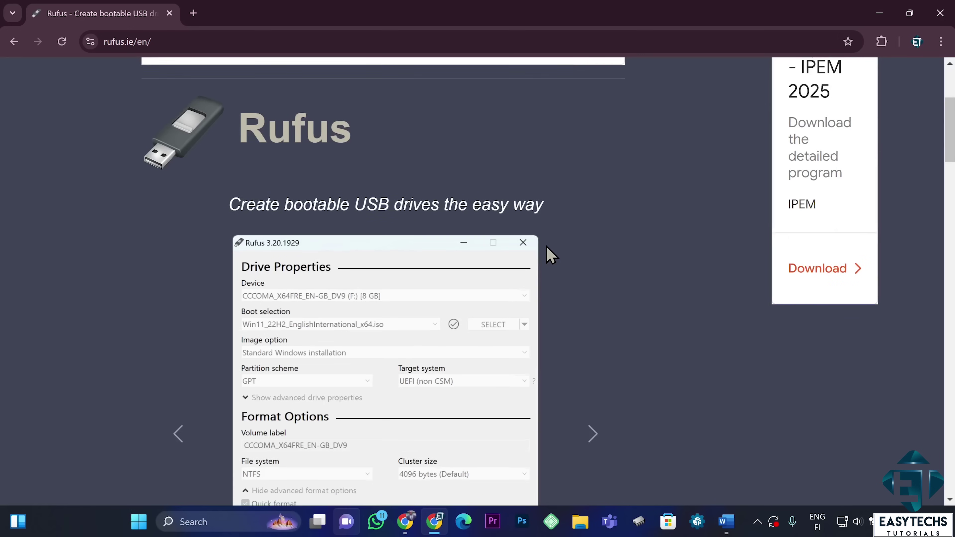
scroll(568, 263, "down", 10)
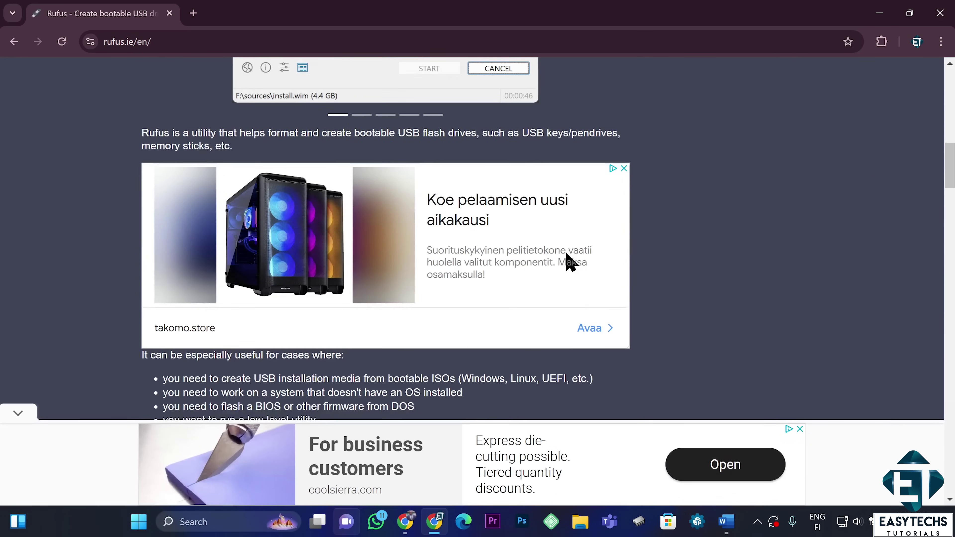
scroll(647, 260, "down", 3)
scroll(649, 259, "down", 5)
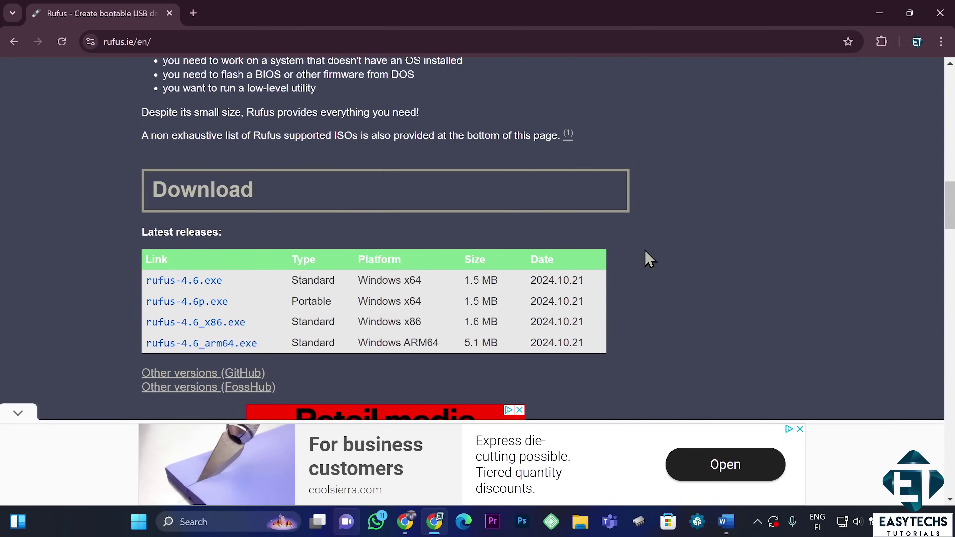
left_click(205, 281)
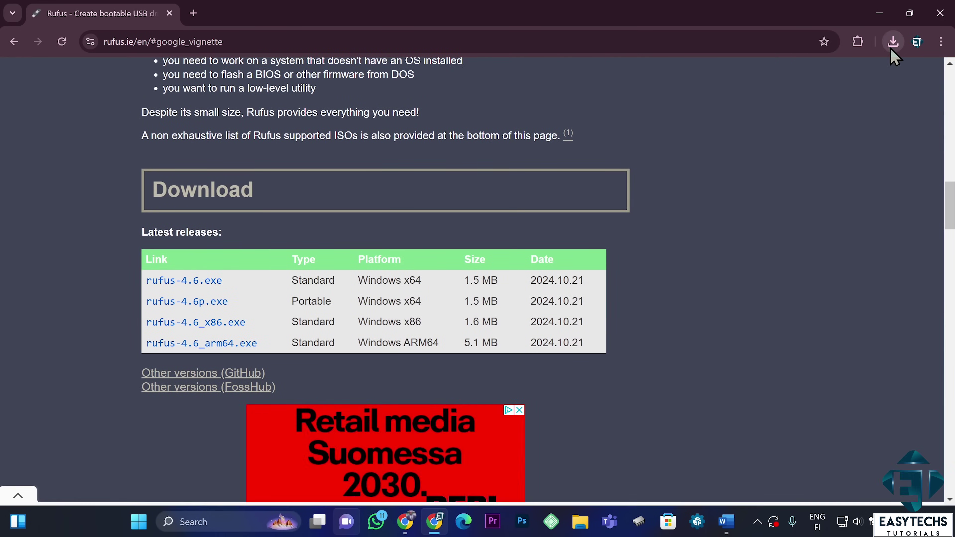
left_click(892, 42)
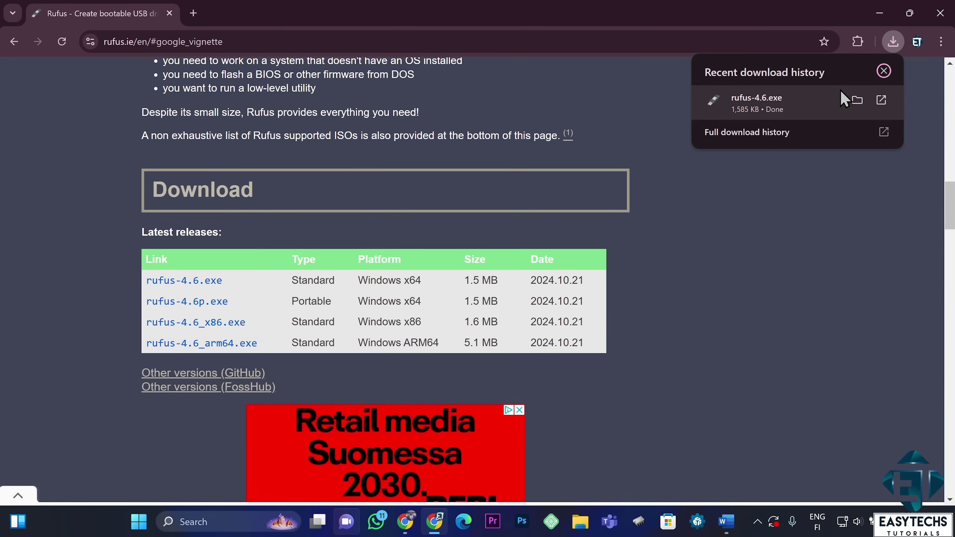
left_click(763, 199)
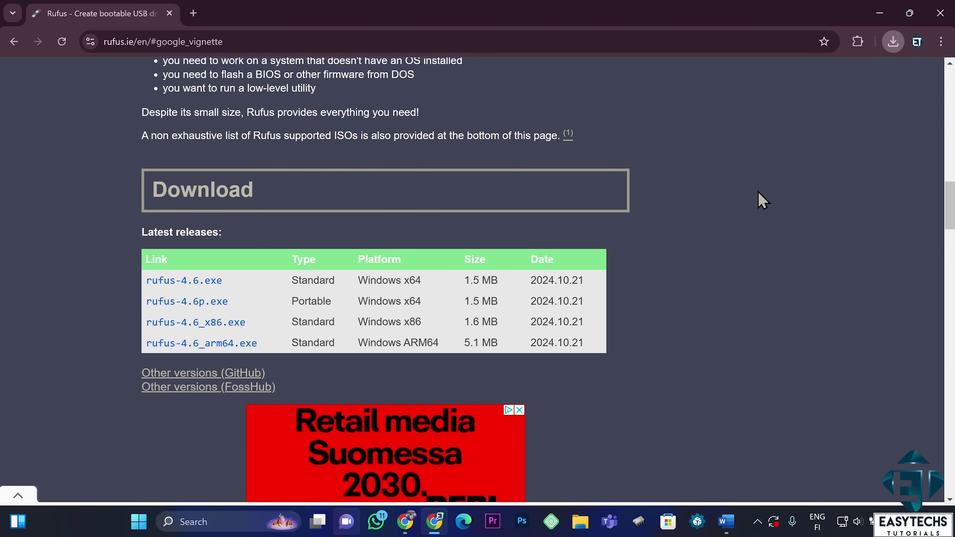
In a new tab, search 'download Windows 11', open Microsoft's page, accept cookies and choose the Installation Assistant.
left_click(192, 15)
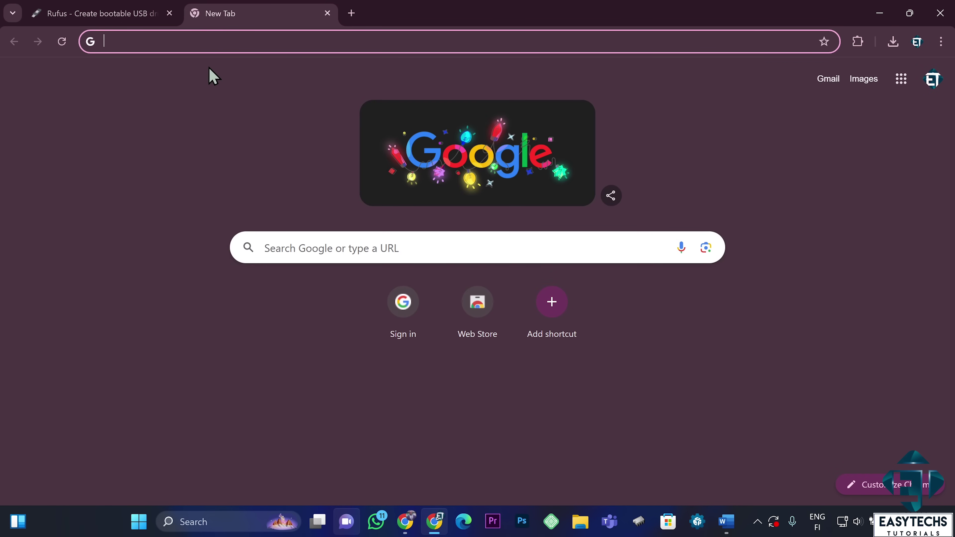
type("download ")
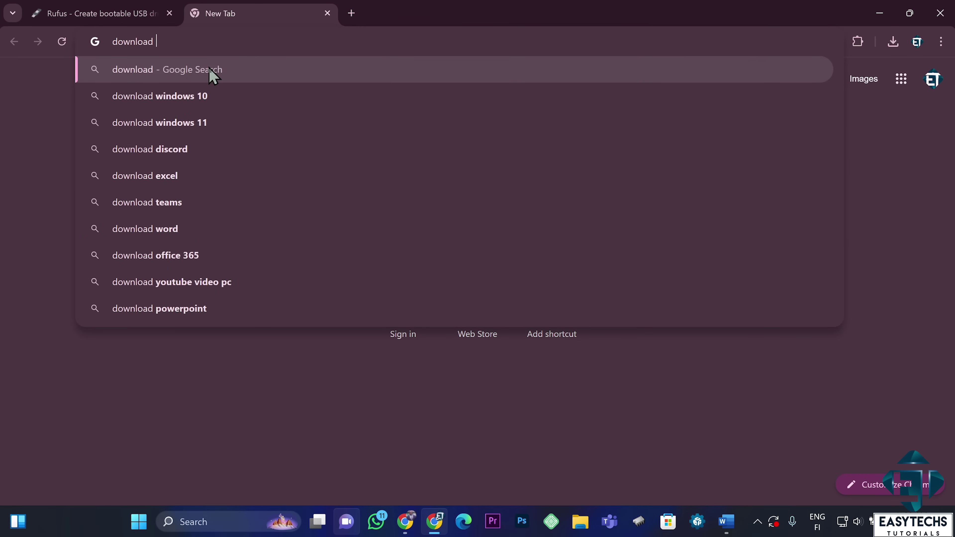
type("Windows 11")
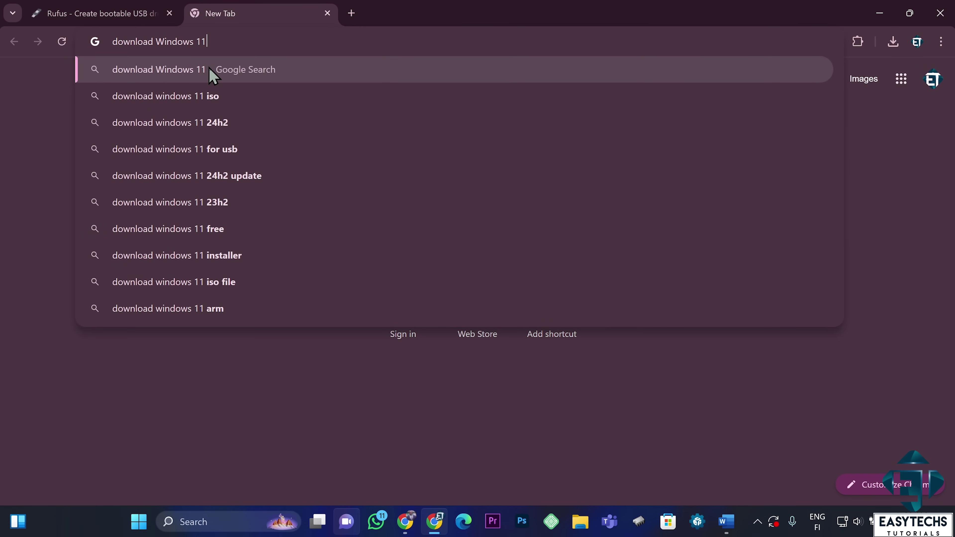
key("Return")
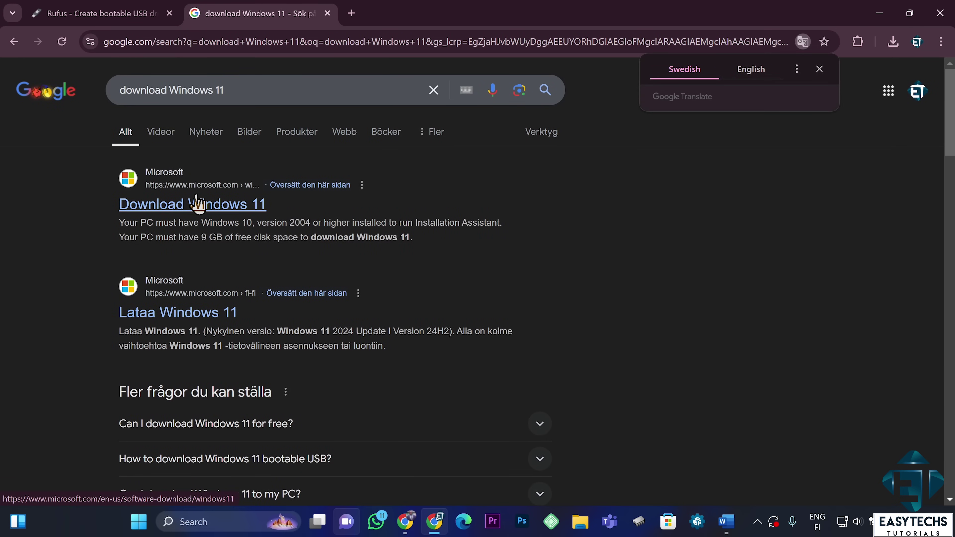
left_click(228, 207)
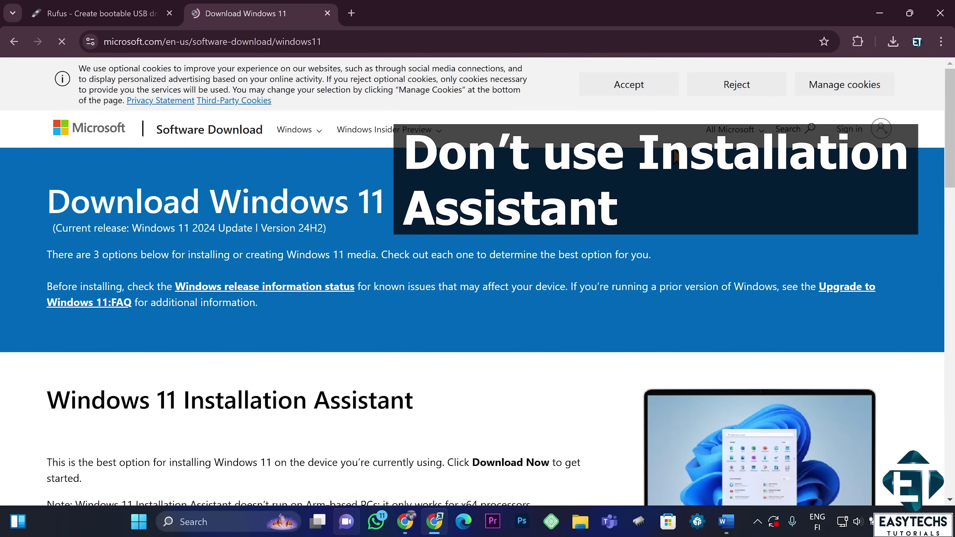
left_click(631, 90)
scroll(386, 331, "down", 5)
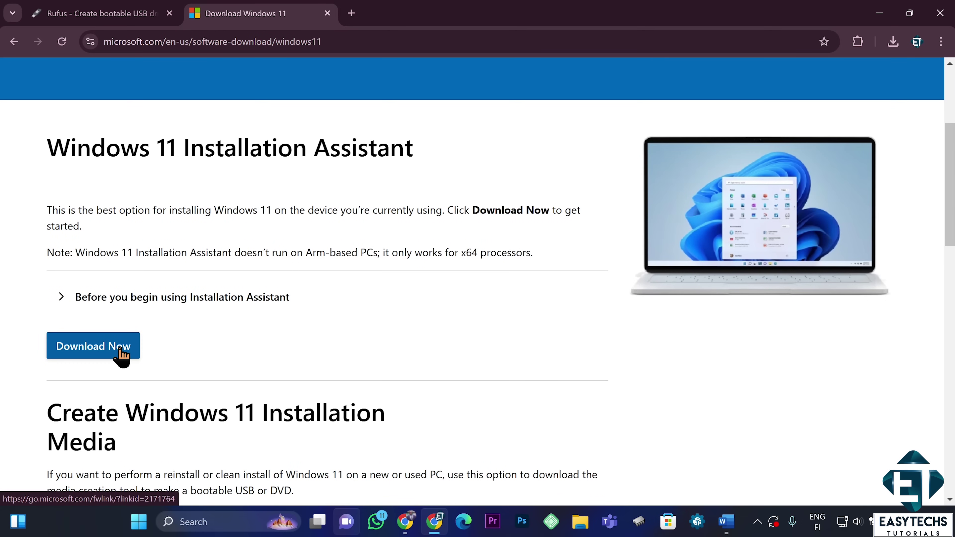
left_click(121, 355)
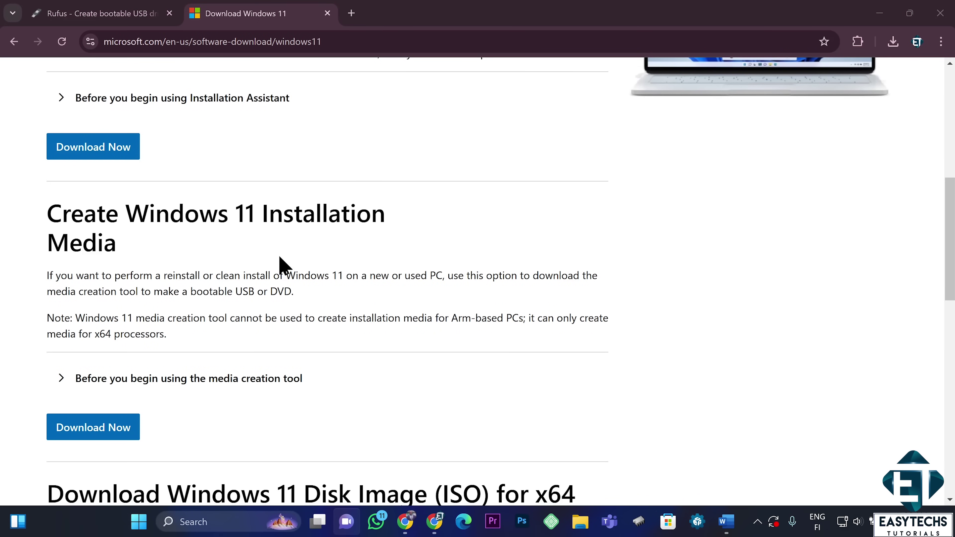
Select 'Windows 11 (multi-edition ISO for x64 devices)' and request its download.
scroll(286, 264, "down", 2)
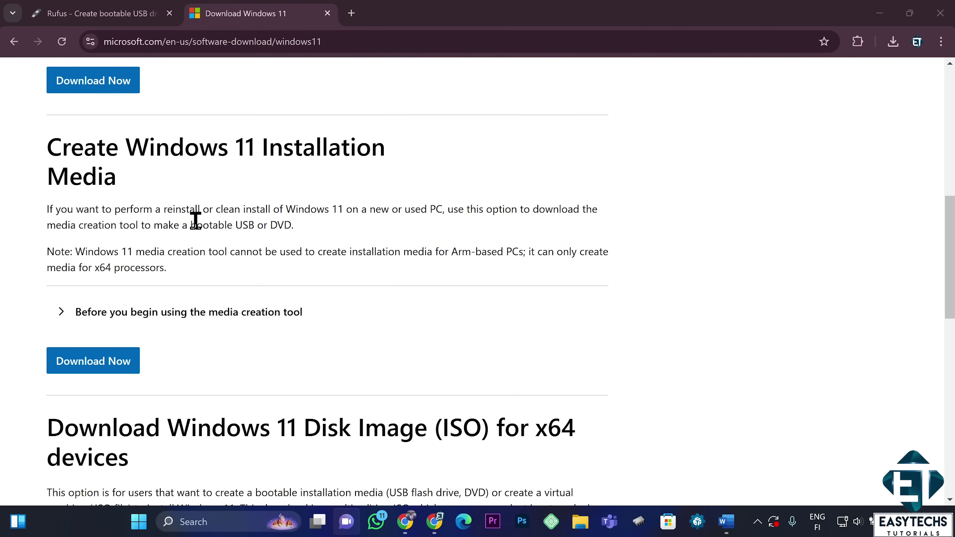
scroll(188, 224, "down", 2)
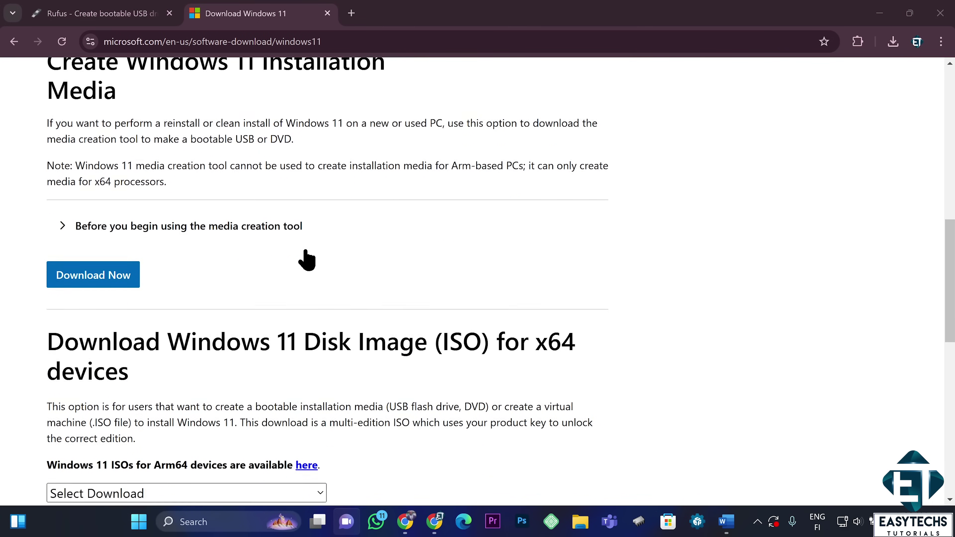
scroll(307, 260, "down", 3)
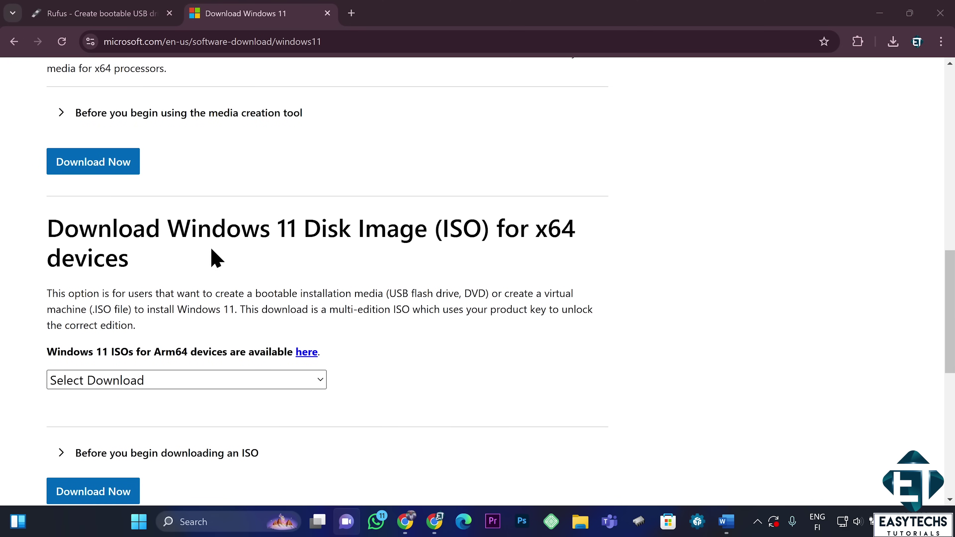
scroll(309, 284, "down", 2)
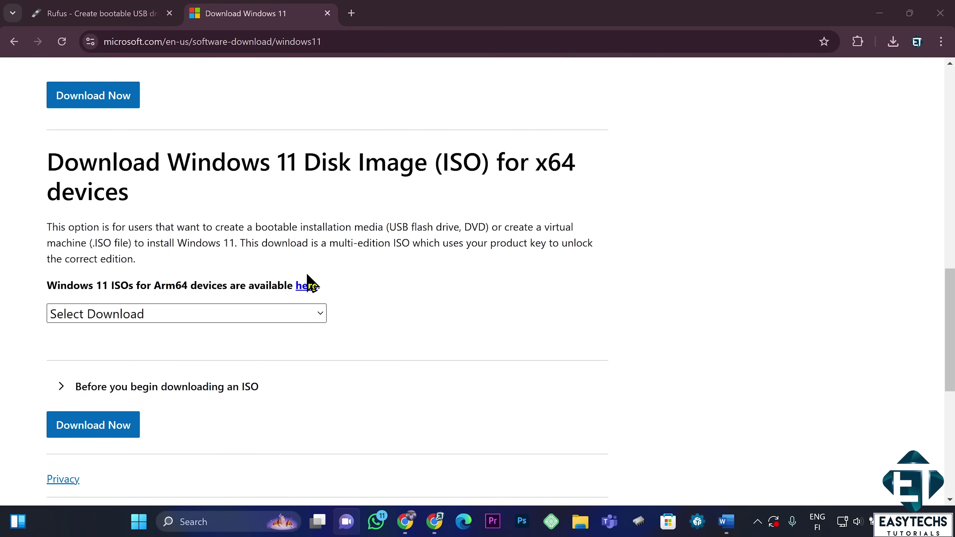
left_click(174, 314)
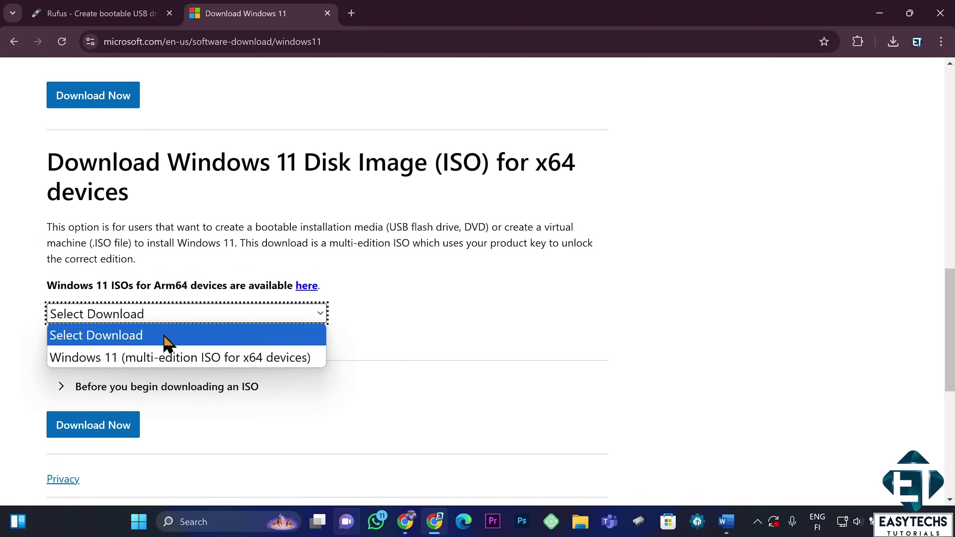
left_click(154, 362)
scroll(382, 350, "down", 2)
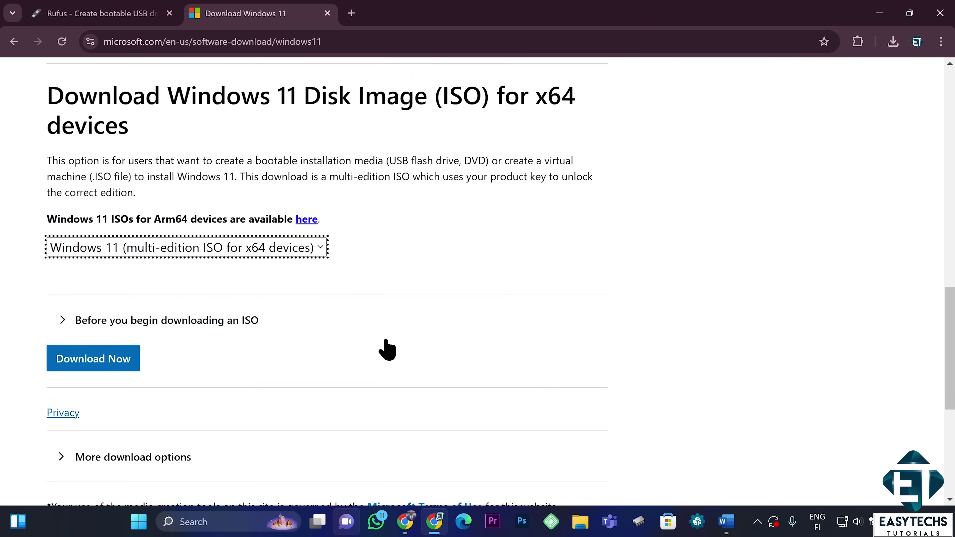
scroll(390, 335, "up", 2)
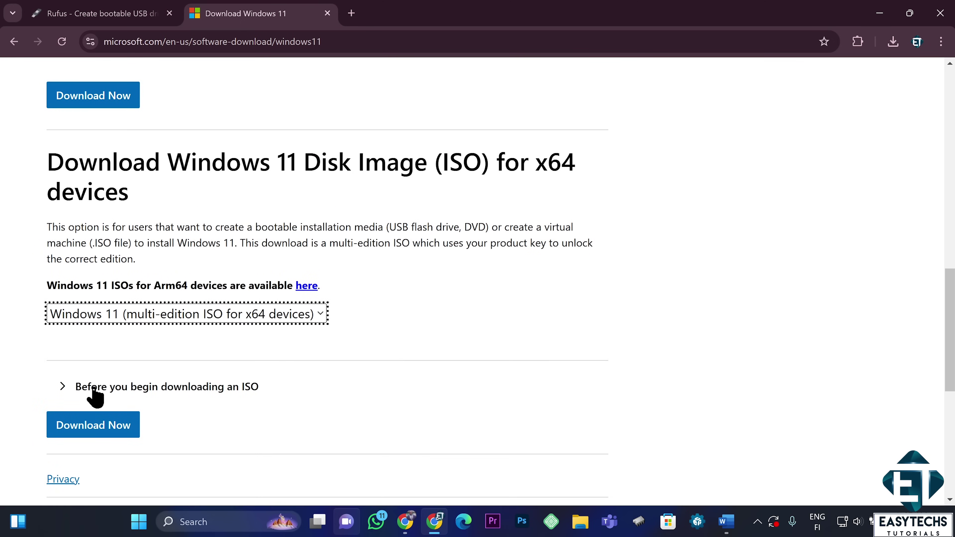
left_click(113, 429)
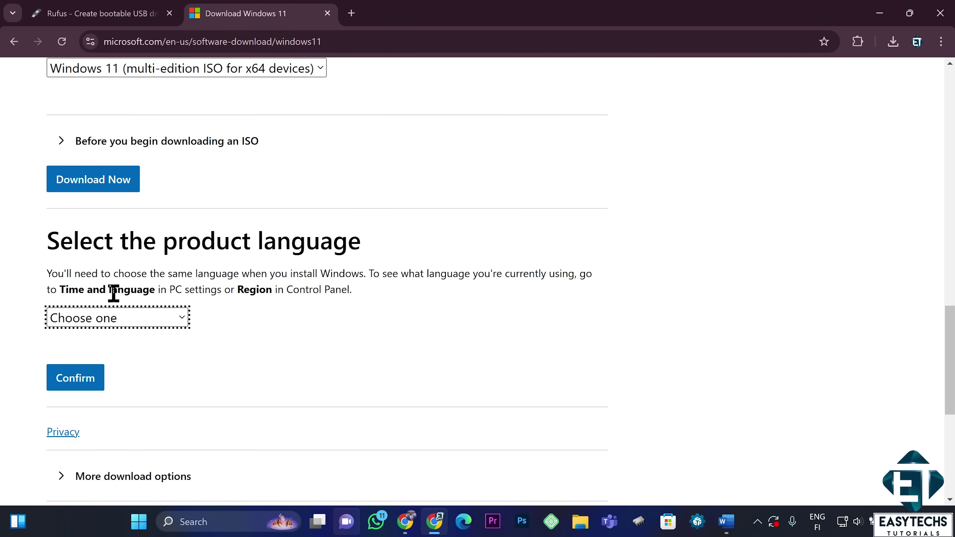
Choose English (United States) as the product language and confirm it.
left_click(134, 320)
left_click(148, 109)
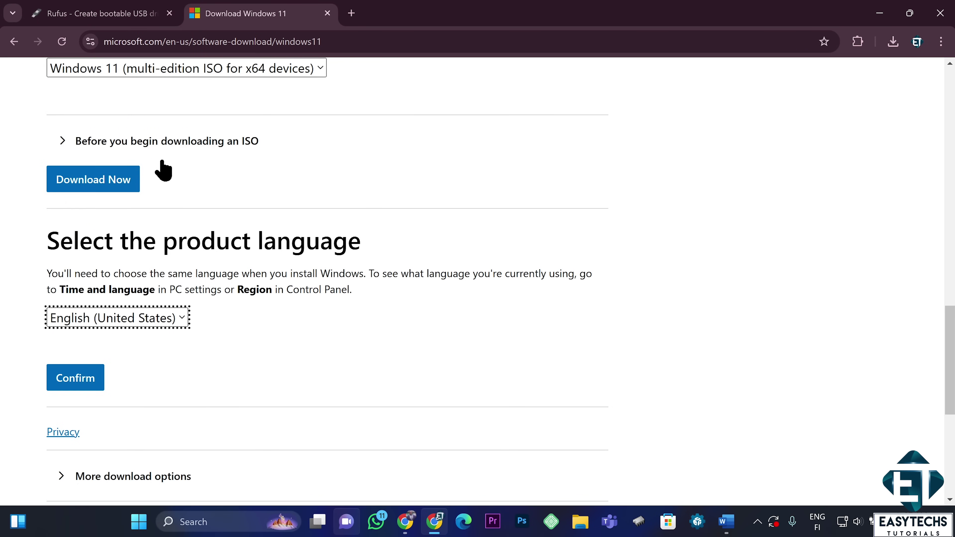
scroll(226, 395, "down", 2)
left_click(85, 320)
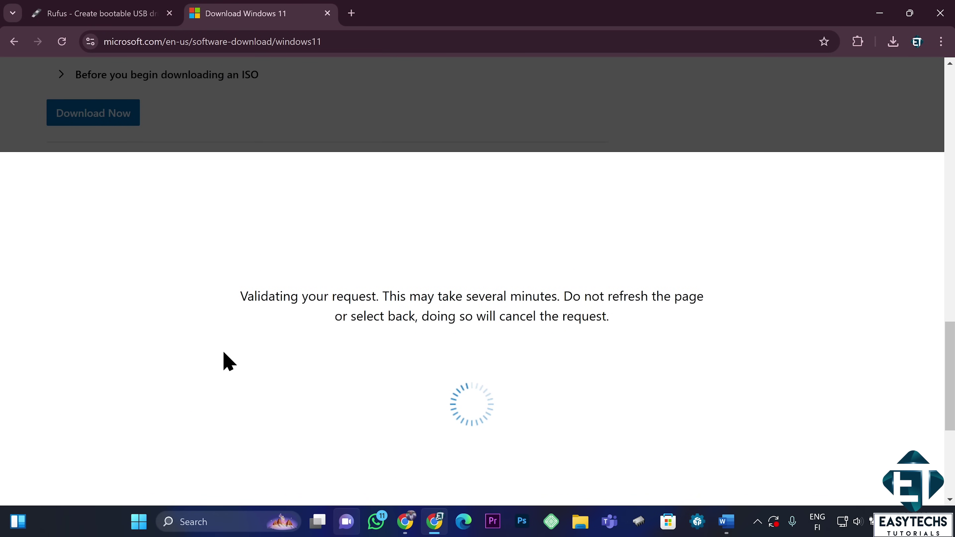
scroll(229, 361, "down", 3)
scroll(137, 288, "up", 2)
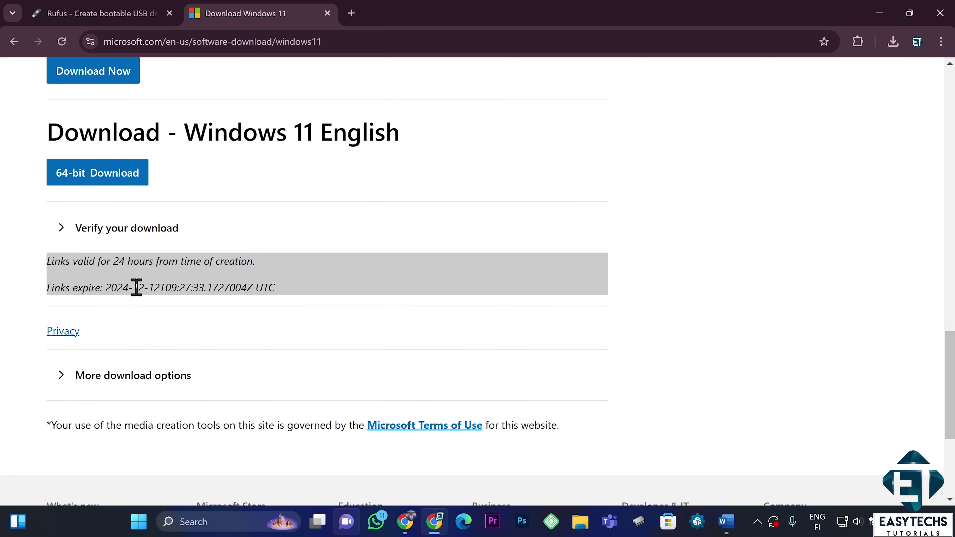
Download the 5.4 GB Win11_24H2_English_x64.iso, then launch rufus-4.6.exe.
left_click(122, 184)
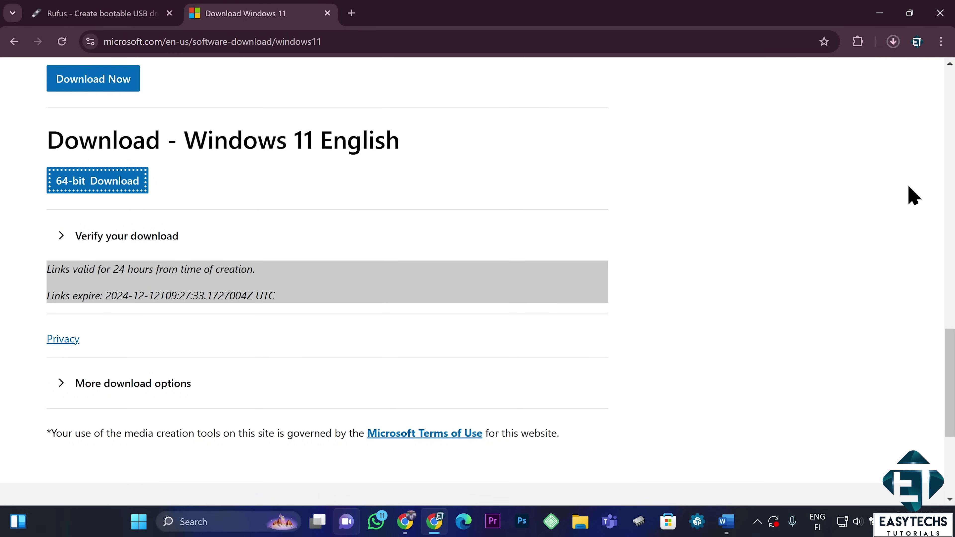
left_click(891, 47)
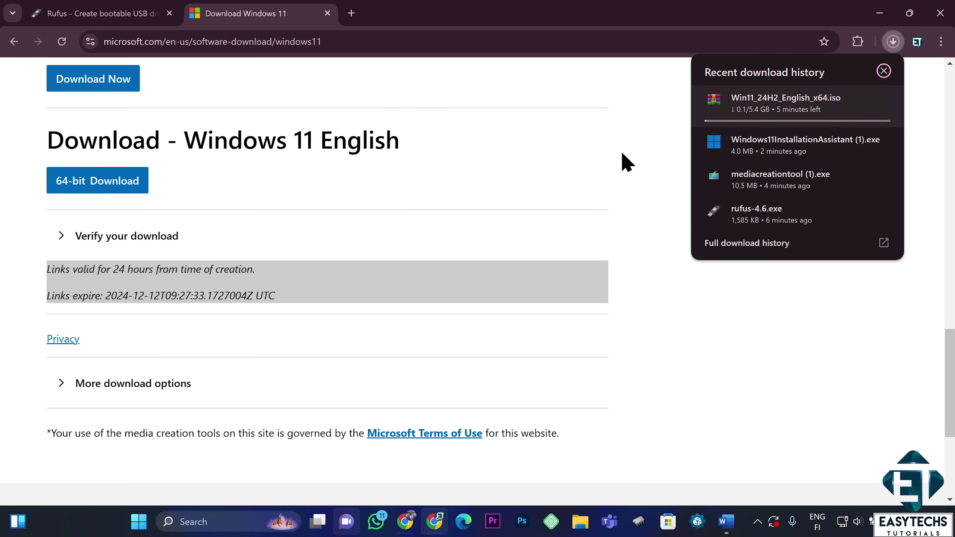
left_click(620, 165)
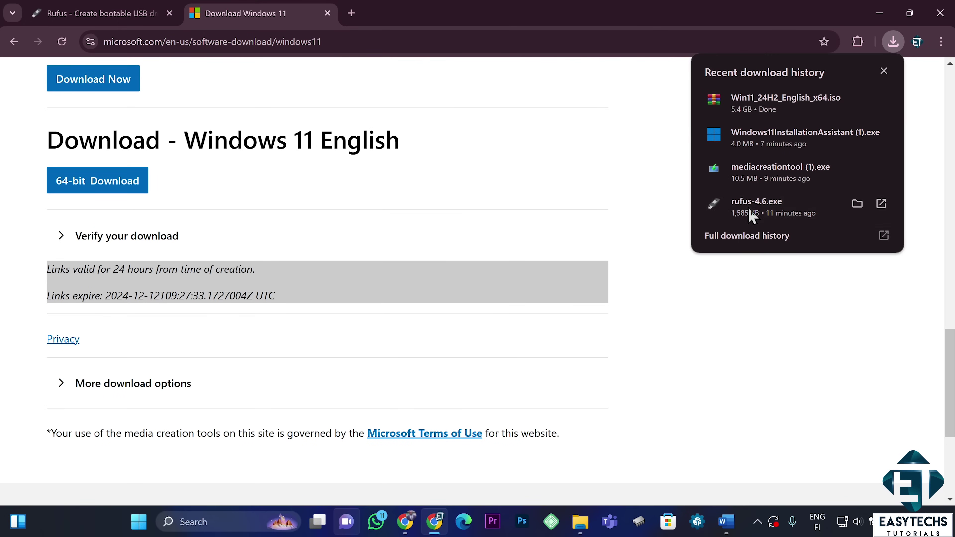
left_click(751, 213)
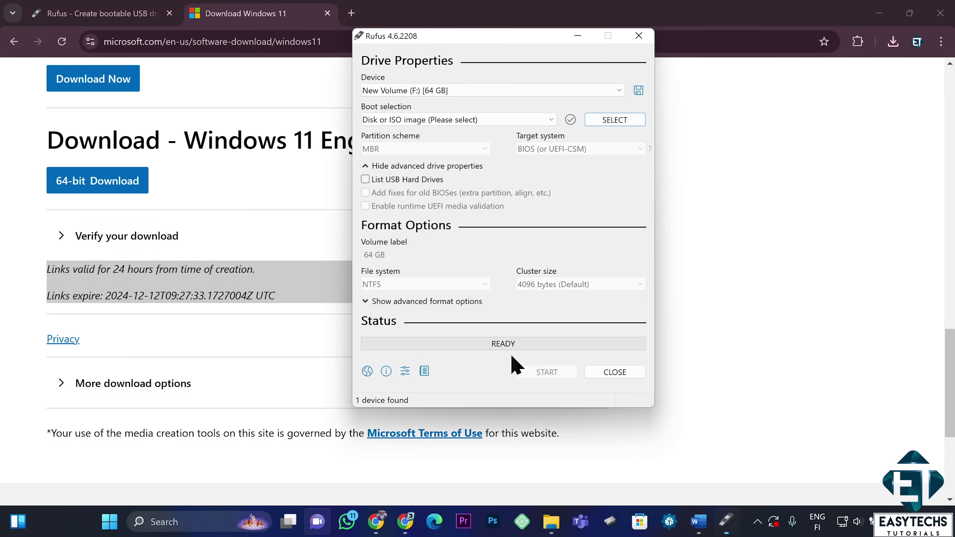
Keep New Volume (F:) 64 GB as the target and load Win11_24H2_English_x64.iso from the Desktop.
left_click(444, 92)
left_click(456, 105)
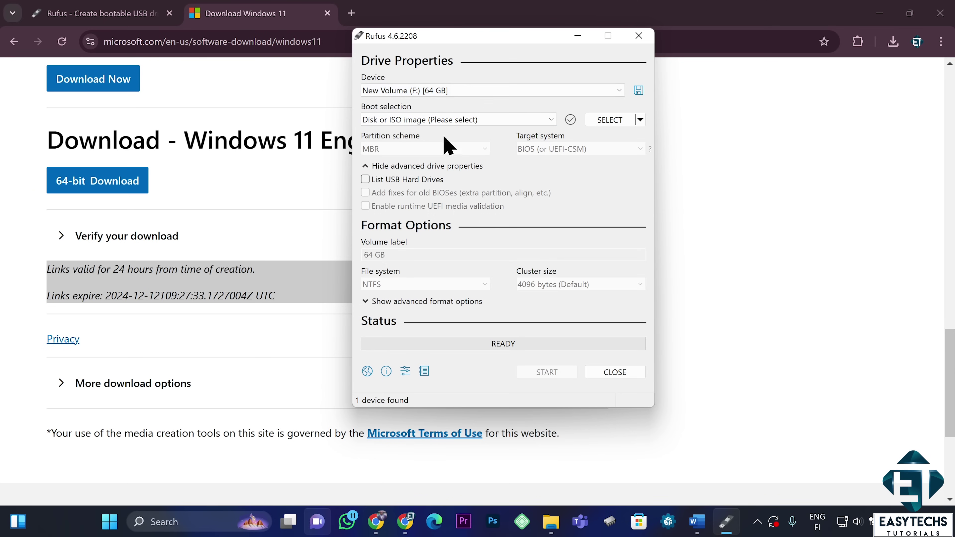
left_click(610, 119)
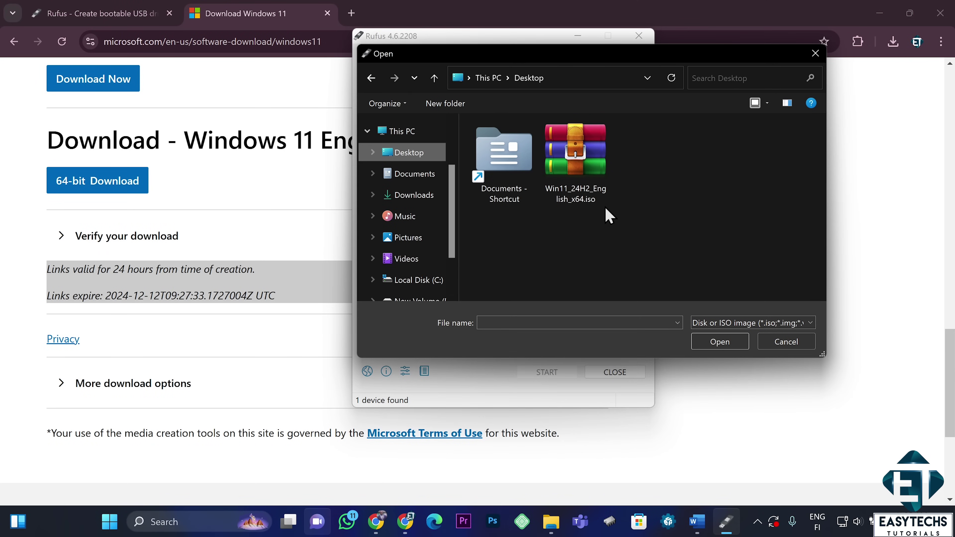
double_click(576, 158)
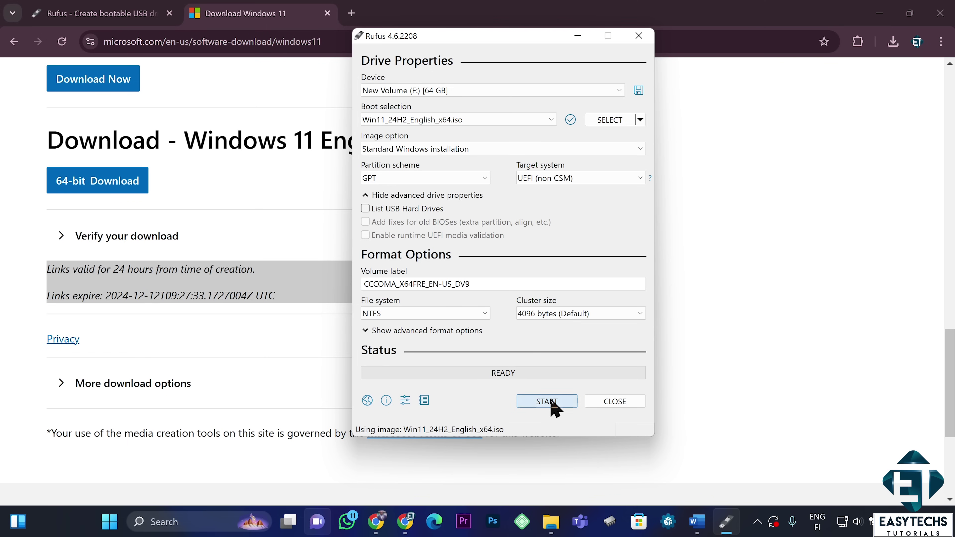
Start Rufus and enable local-account creation, keep regional settings, and disable BitLocker auto-encryption.
left_click(549, 400)
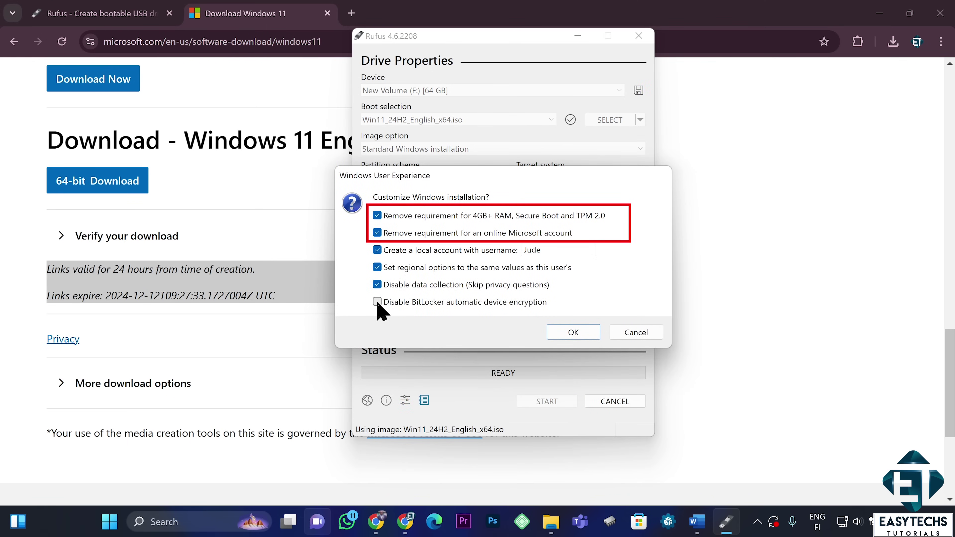
left_click(378, 268)
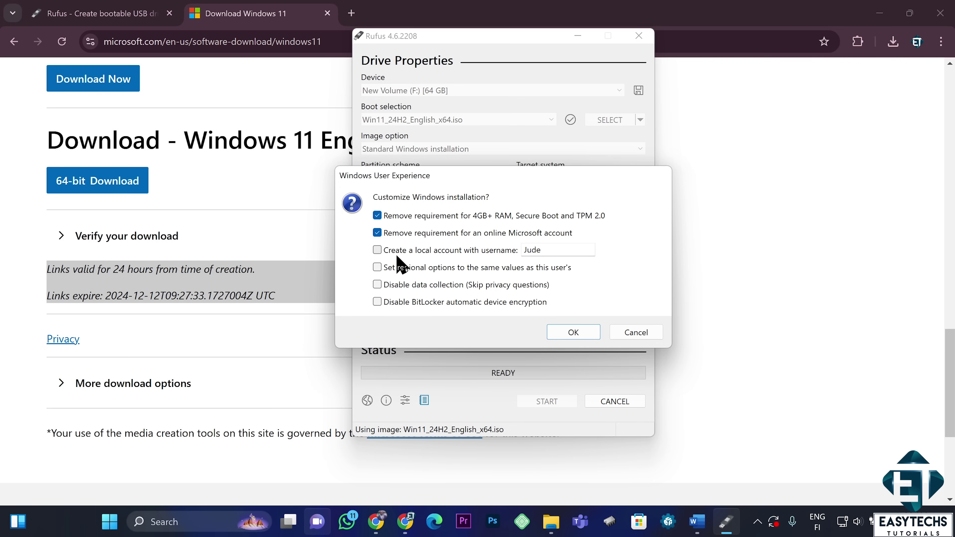
left_click(377, 250)
left_click(377, 267)
left_click(377, 303)
left_click(564, 335)
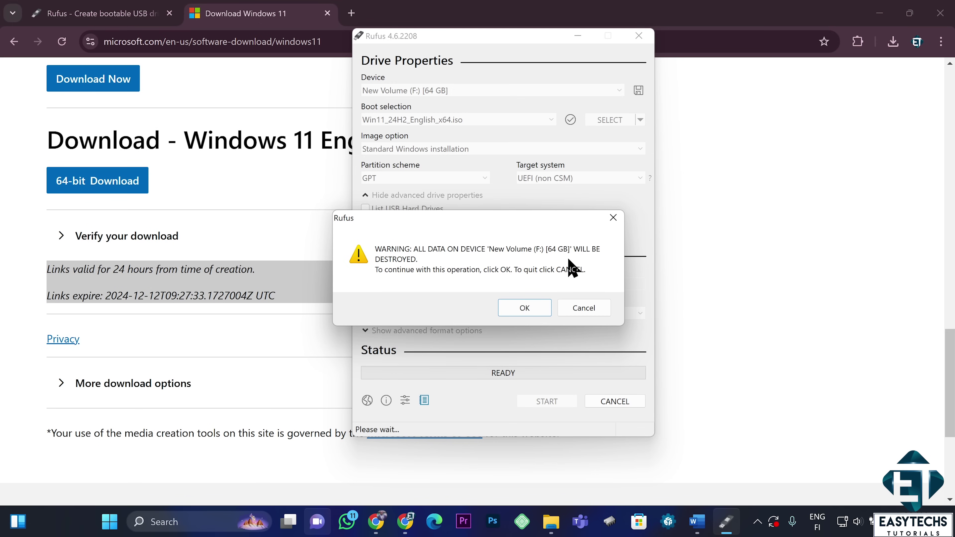
Accept erasing drive F:, let Rufus write the installer, and close it when READY.
left_click(521, 309)
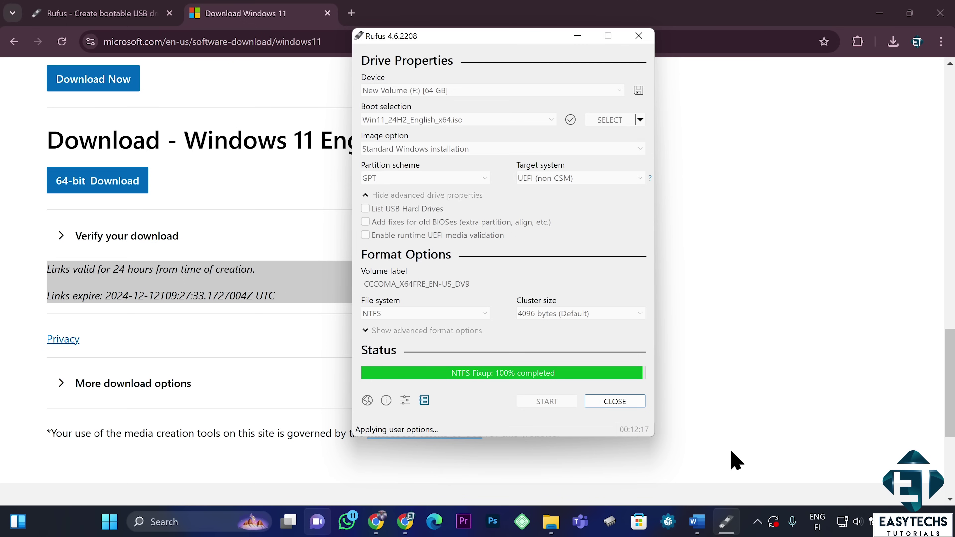
left_click(604, 402)
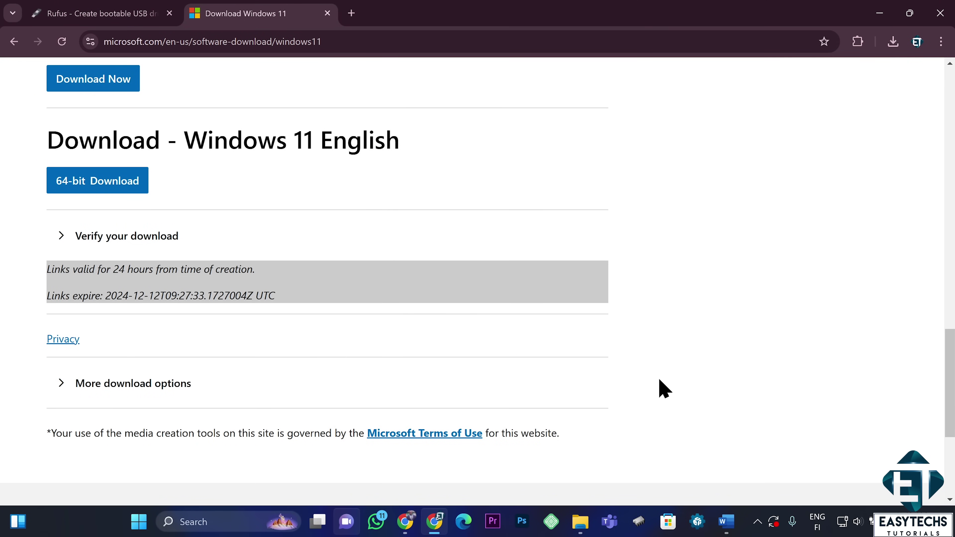
Open the CCCOMA_X64FRE_EN-US_DV9 (F:) drive in File Explorer and run setup.exe.
key("alt+Tab")
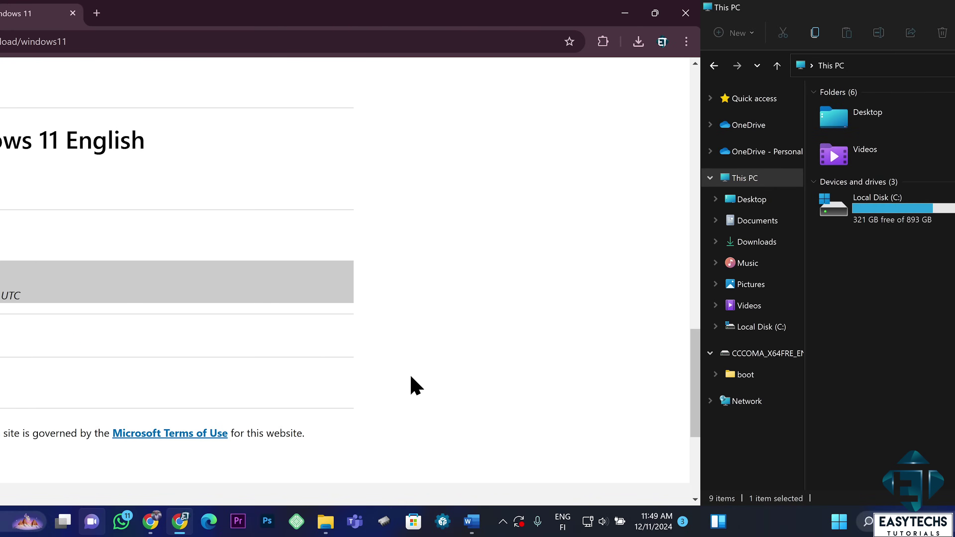
double_click(520, 206)
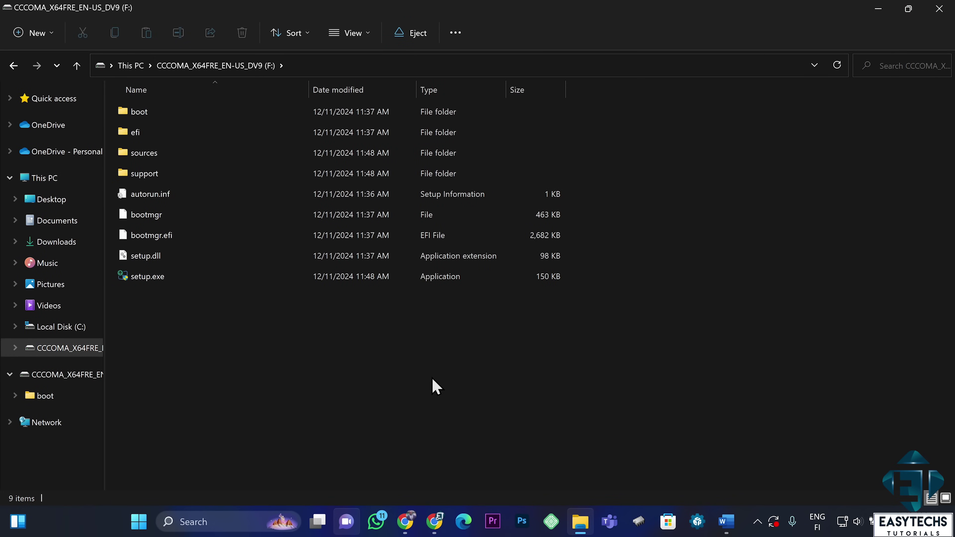
double_click(151, 276)
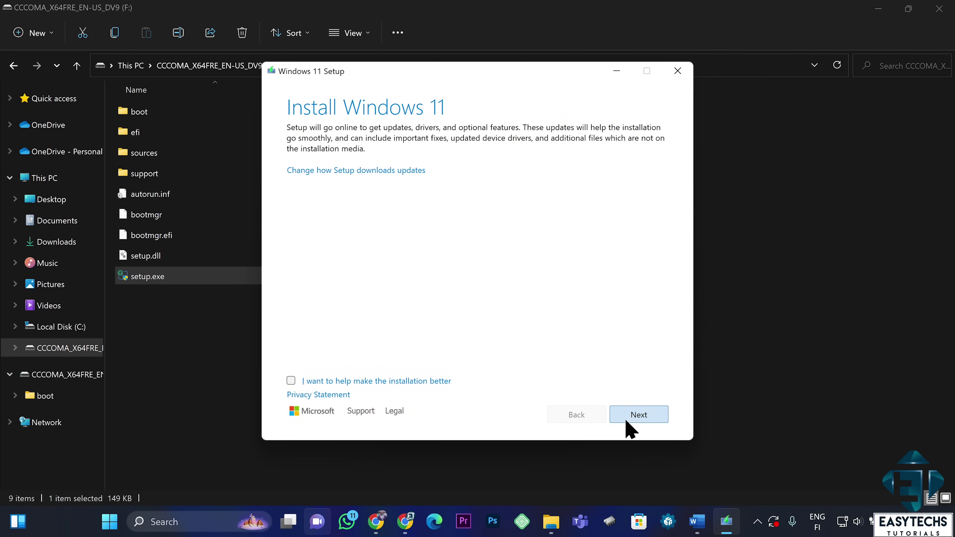
Go past the first Windows 11 Setup page and accept the license terms.
left_click(639, 415)
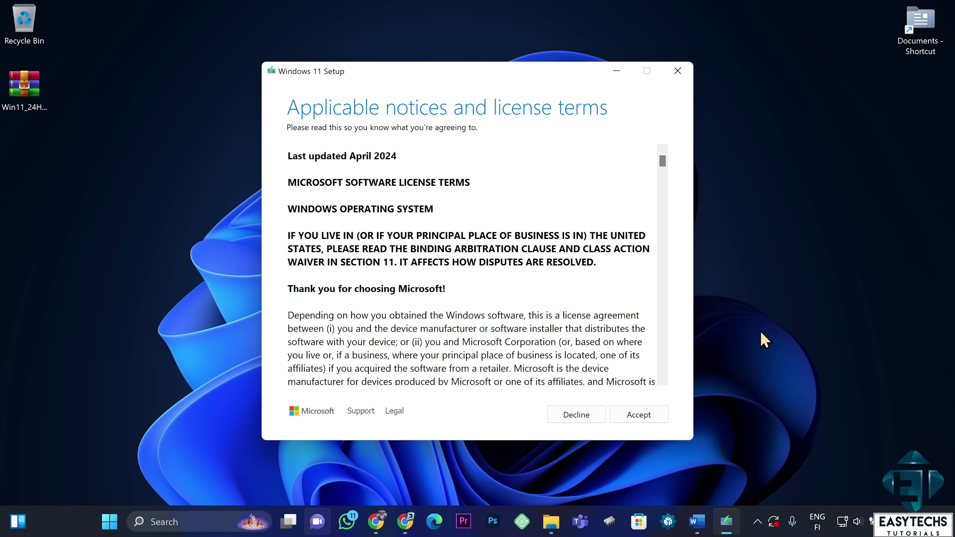
left_click(635, 419)
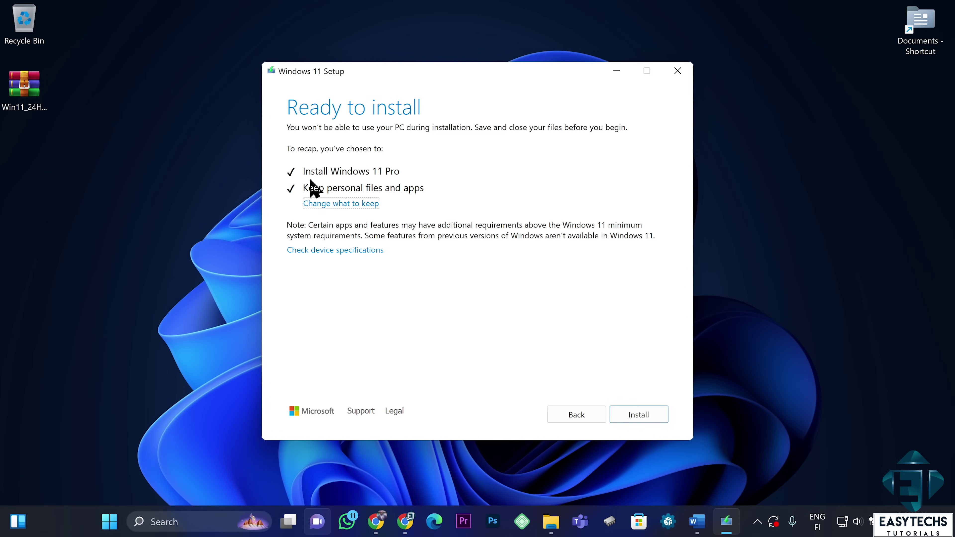
Choose to keep personal files and apps, then start the Windows 11 installation.
left_click(328, 203)
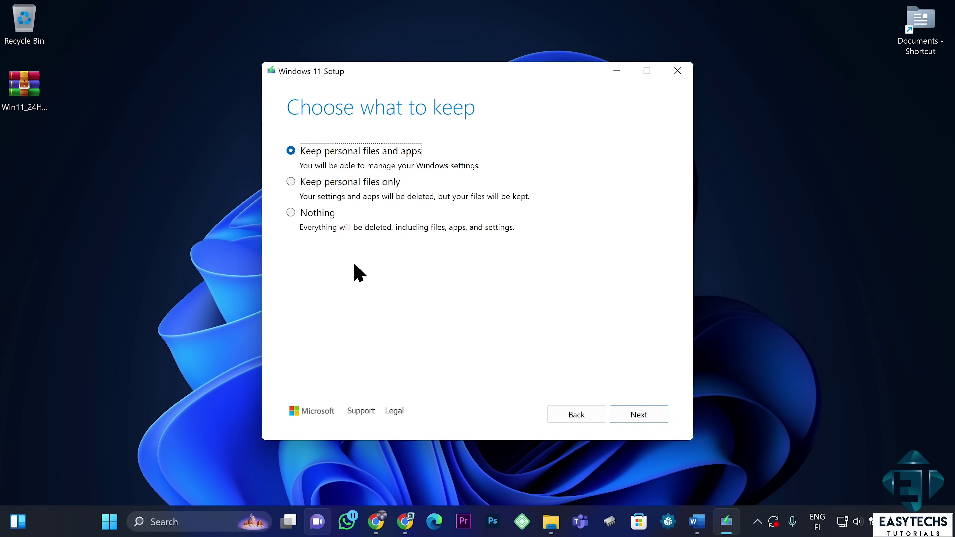
left_click(658, 419)
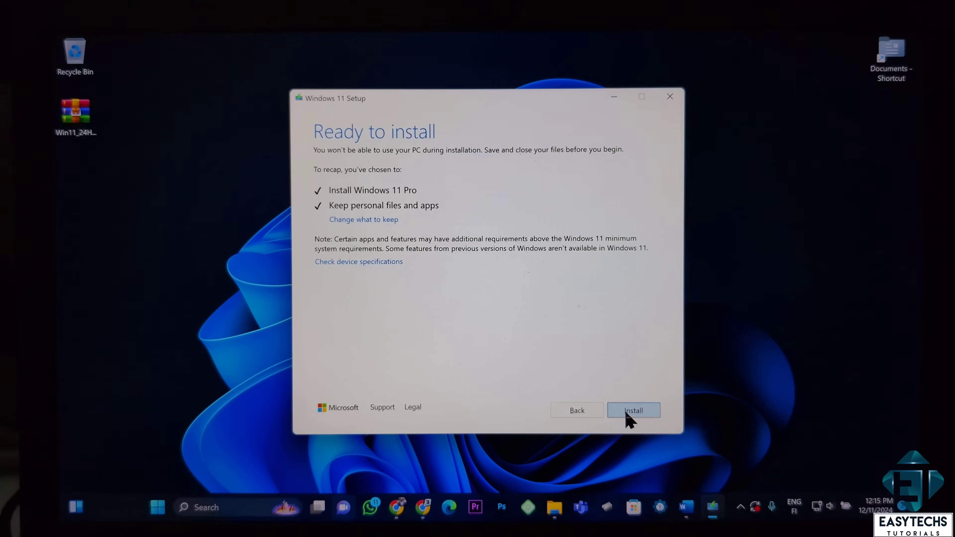
left_click(634, 410)
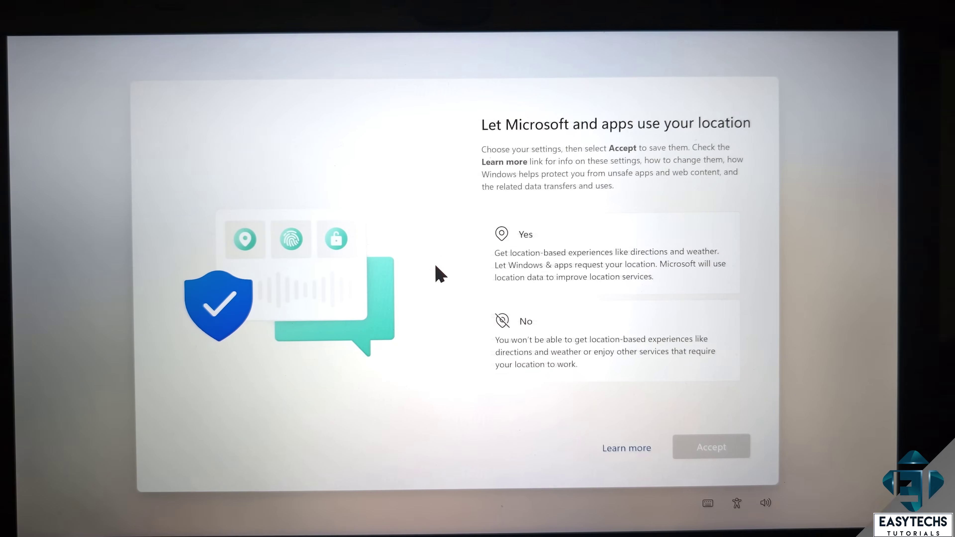
Decline location access on the post-upgrade setup screen and continue.
key("Down")
key("Return")
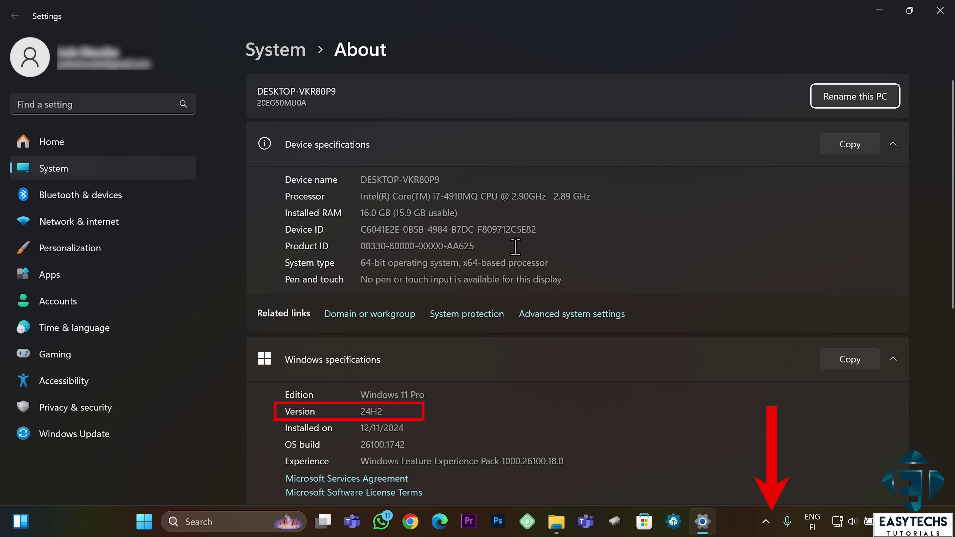
scroll(331, 196, "down", 5)
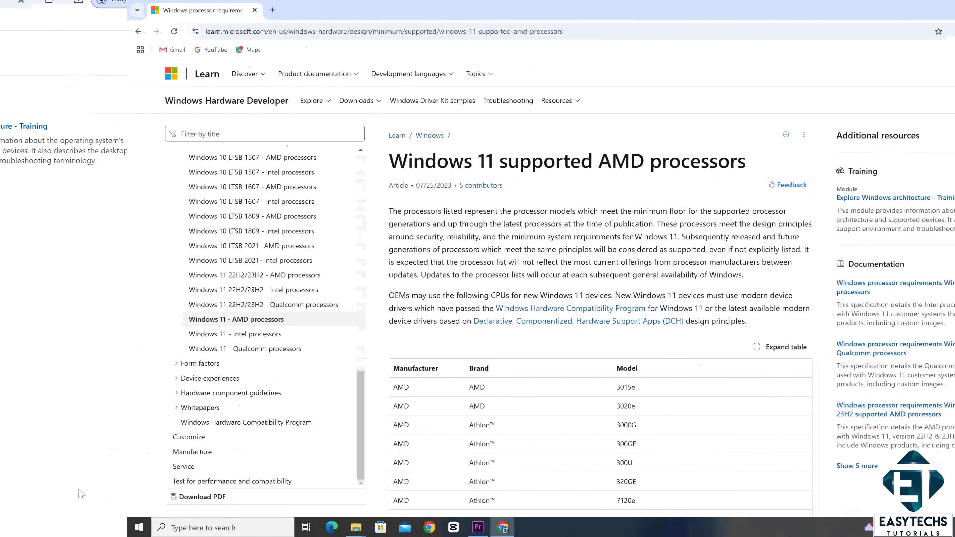
Scroll through the Windows 11 supported AMD processors table on Microsoft Learn.
scroll(865, 505, "down", 1)
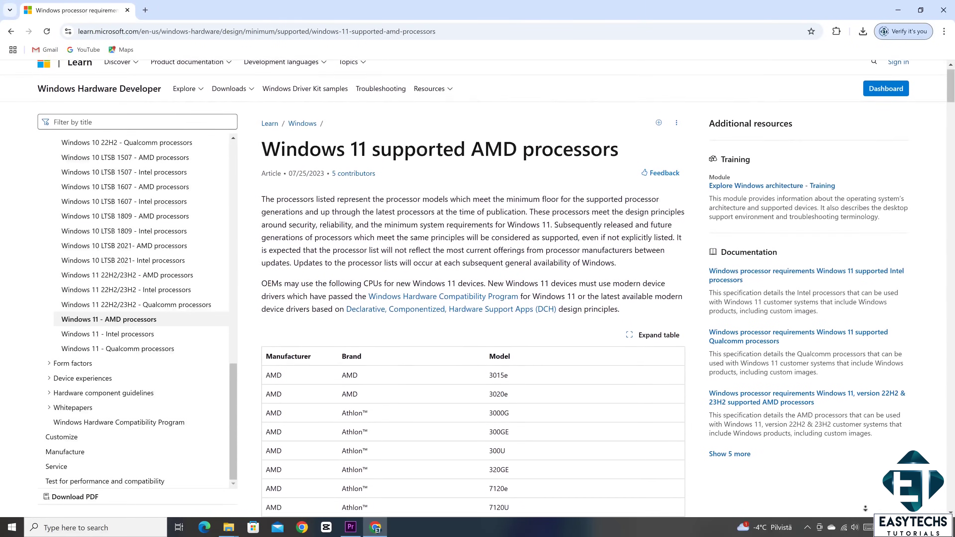
scroll(865, 511, "down", 1)
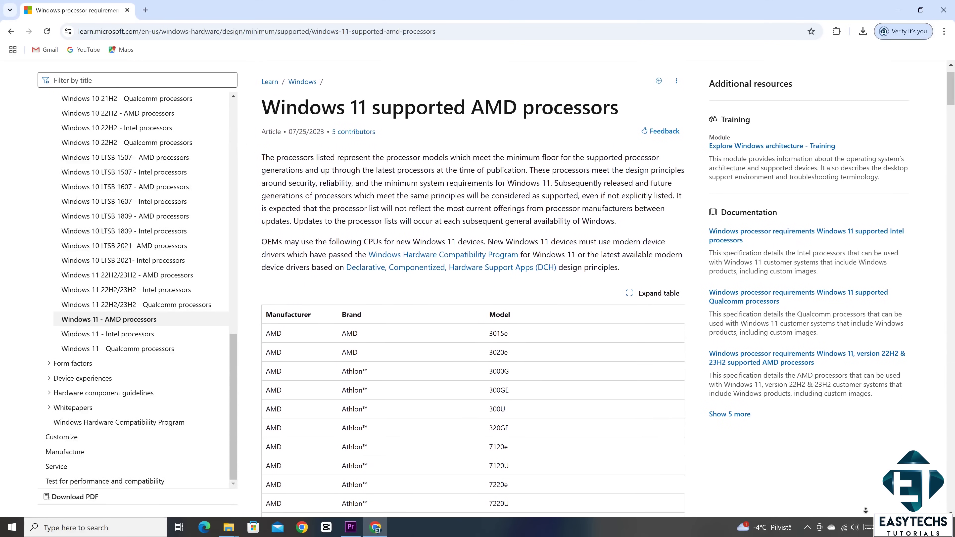
scroll(866, 510, "down", 1)
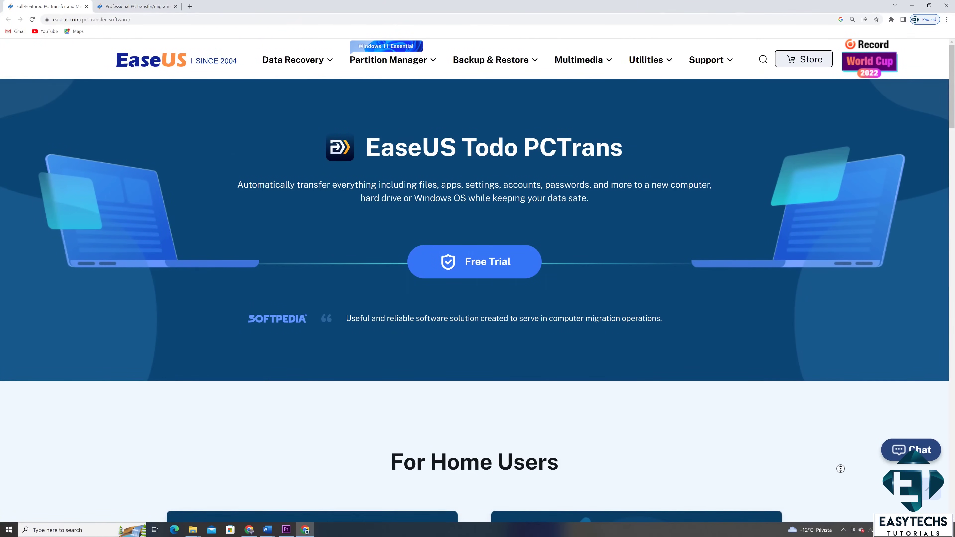
In EaseUS Todo PCTrans, open Backup & Restore and choose Data Restore.
scroll(847, 480, "down", 1)
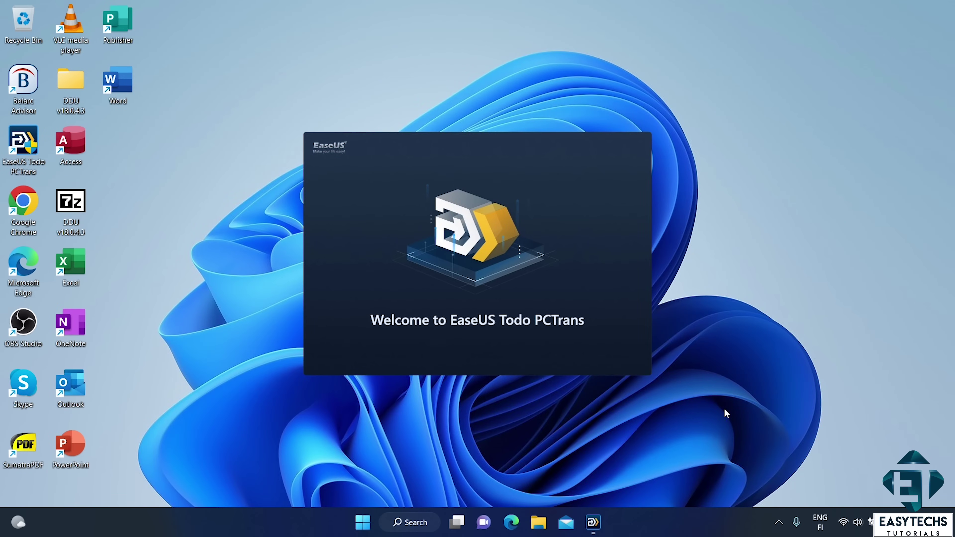
left_click(302, 181)
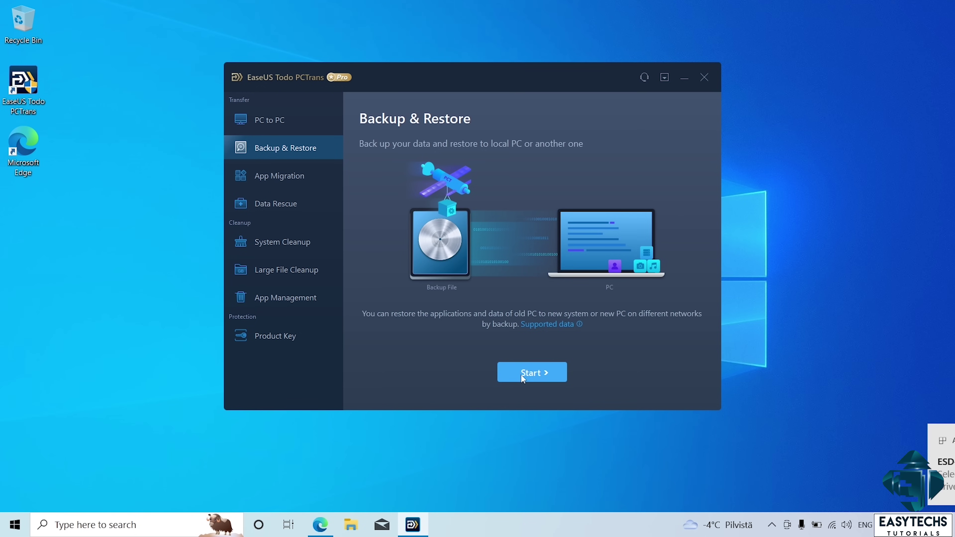
left_click(530, 372)
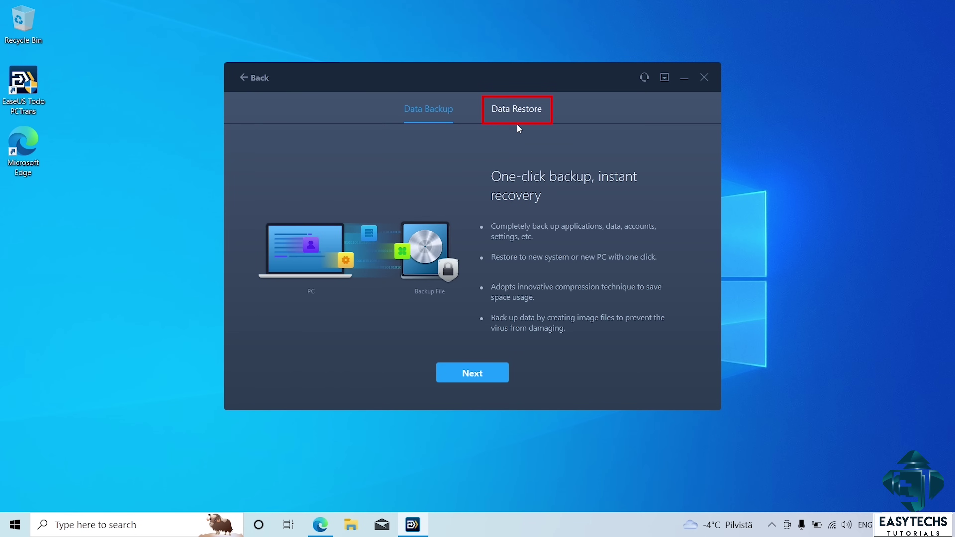
left_click(512, 110)
Load the E:\EasyTechs\easytechs.PCT backup and restore its applications and data.
left_click(471, 374)
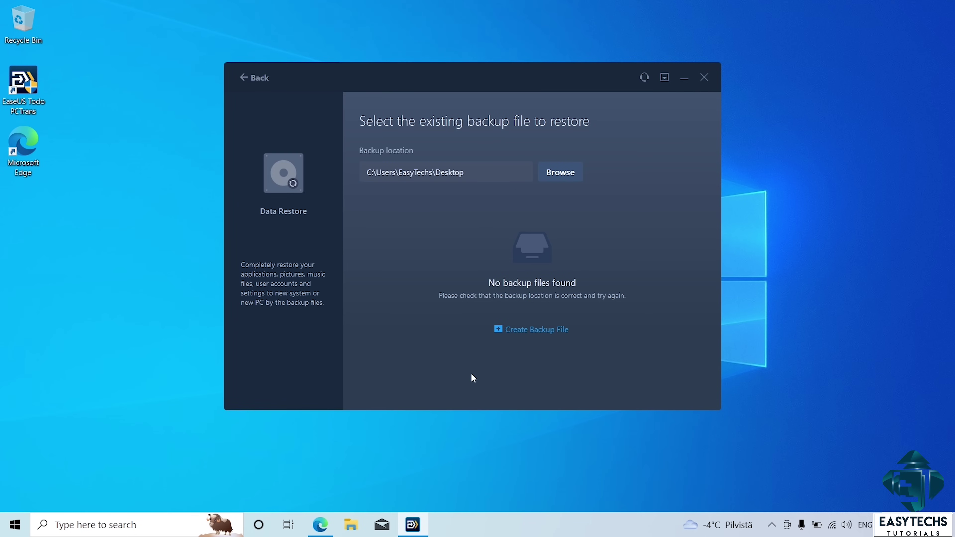
left_click(561, 172)
left_click(388, 180)
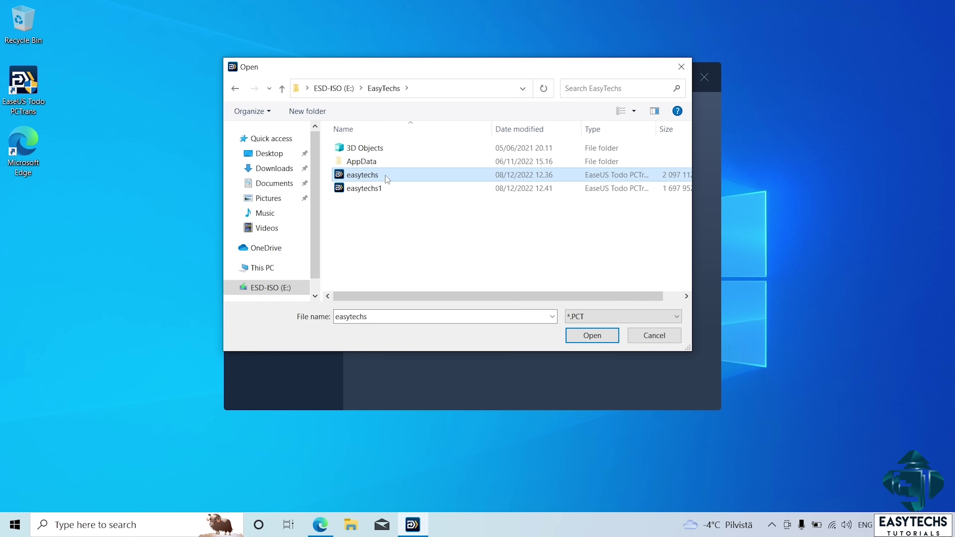
left_click(593, 336)
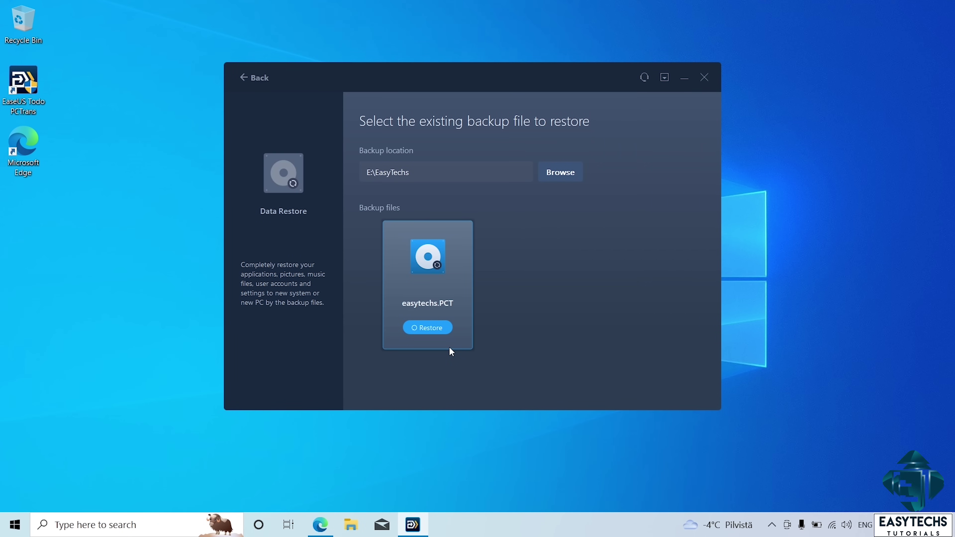
left_click(443, 329)
left_click(663, 128)
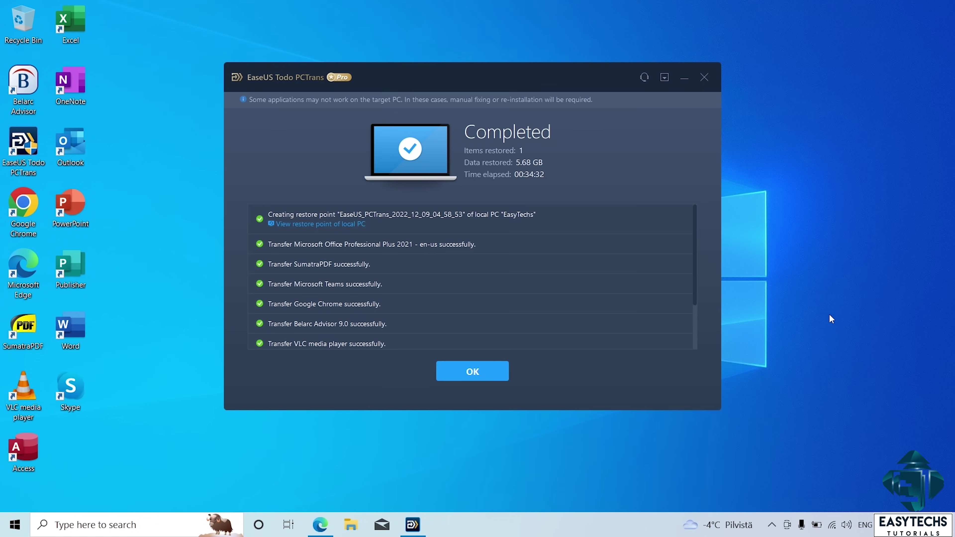
Finish the completed restore, then subscribe to EasyTechs on YouTube with notifications set to All.
left_click(487, 374)
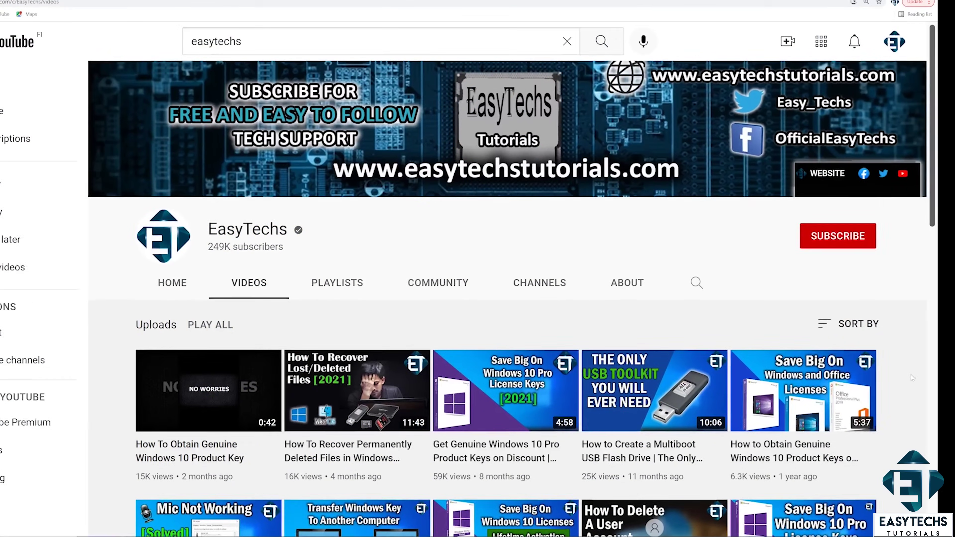
left_click(848, 238)
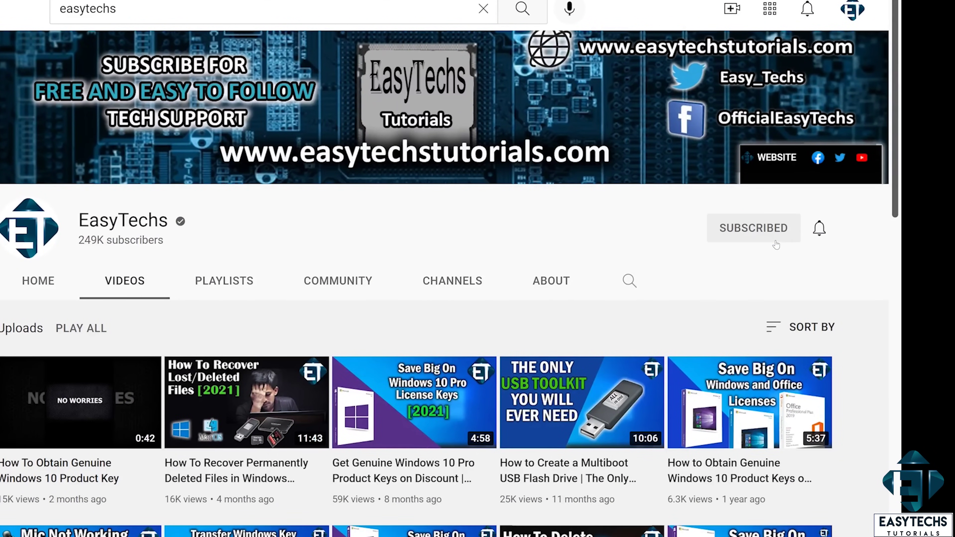
left_click(816, 229)
left_click(762, 262)
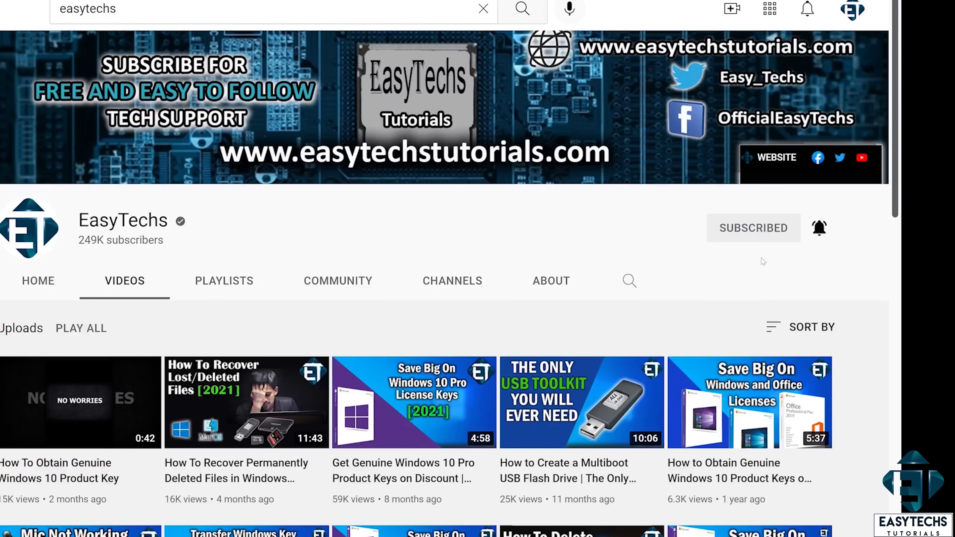